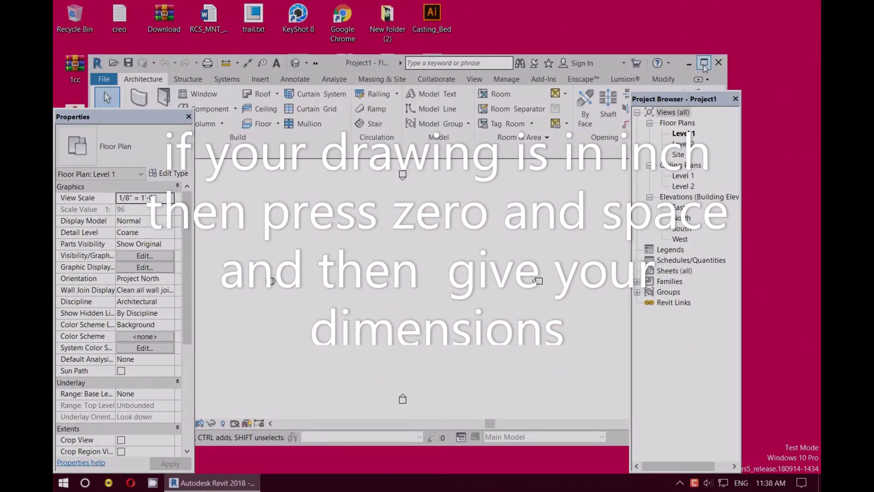
Maximize the Revit window and undock the Project Browser from its side
click(704, 63)
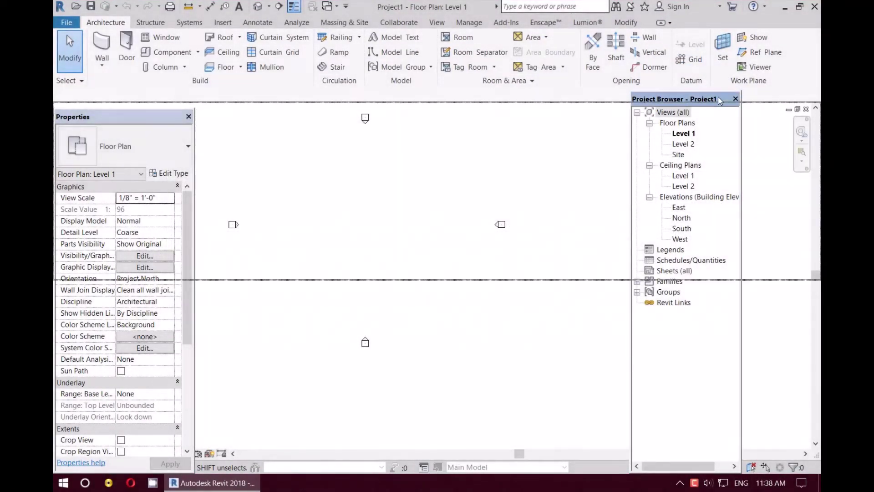
drag(684, 99, 657, 181)
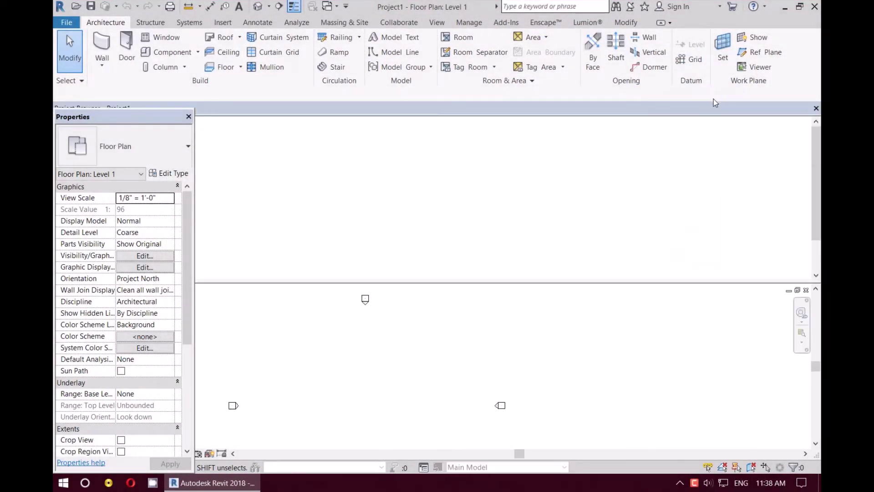
scroll(532, 287, down, 3)
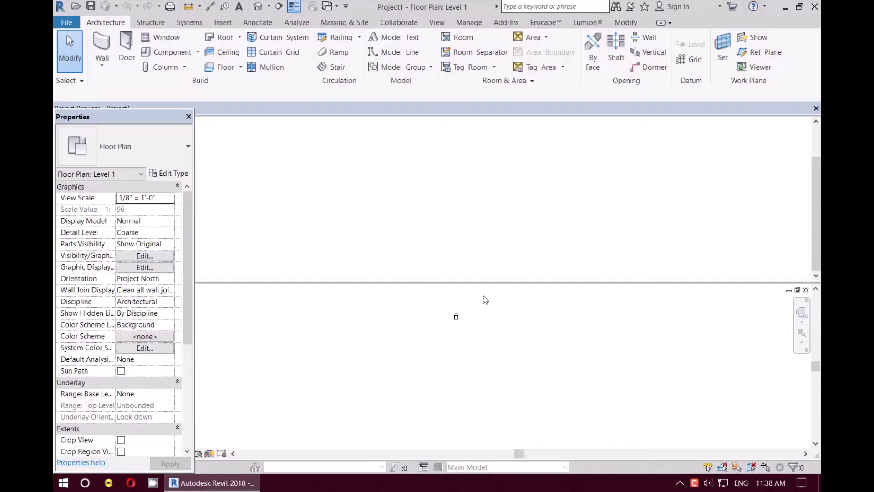
middle_drag(477, 334, 478, 336)
Close the Project Browser and recenter the Level 1 plan around the elevation markers
scroll(475, 391, up, 3)
scroll(469, 377, down, 1)
scroll(470, 367, up, 1)
click(816, 108)
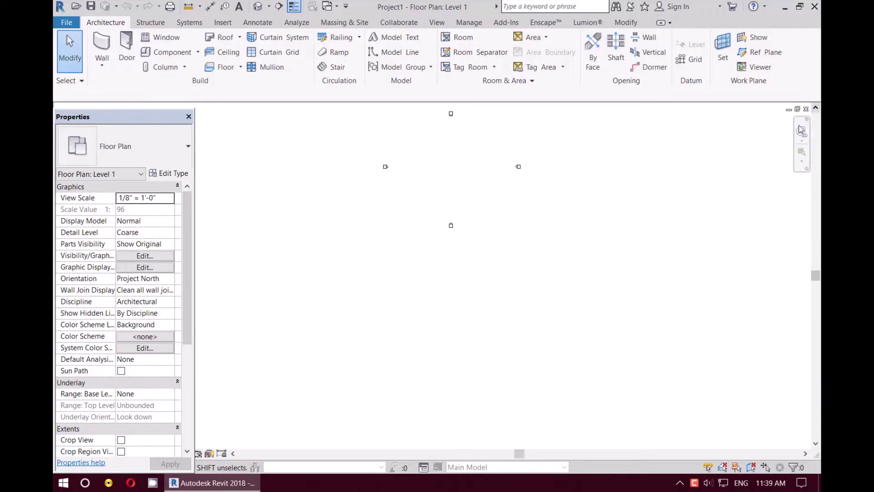
middle_drag(461, 260, 441, 285)
Re-enable the Project Browser from User Interface and dock it on the right edge
click(437, 22)
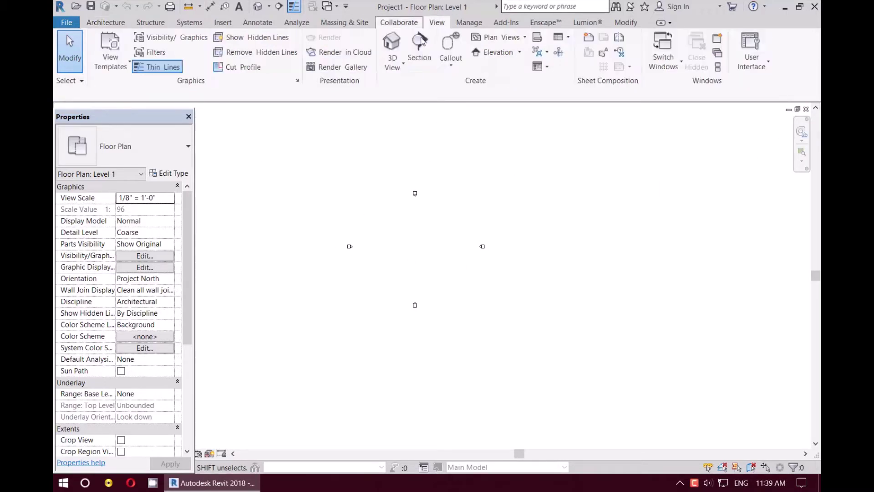
click(758, 66)
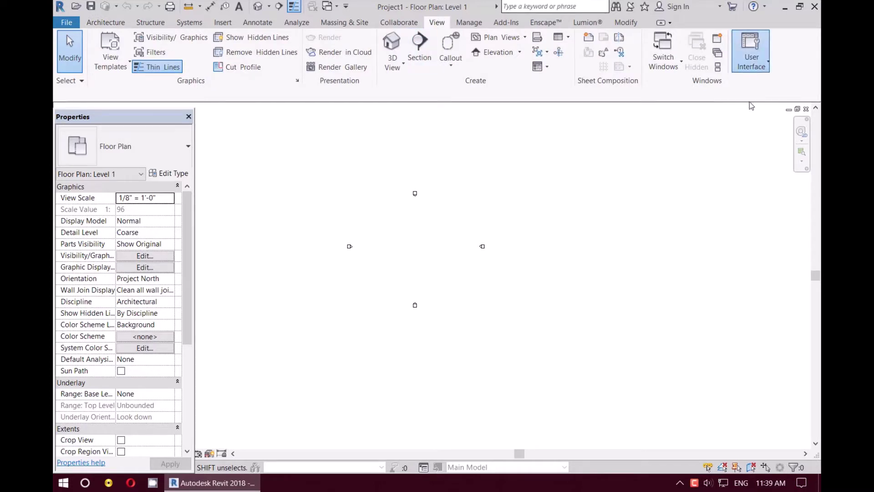
click(721, 109)
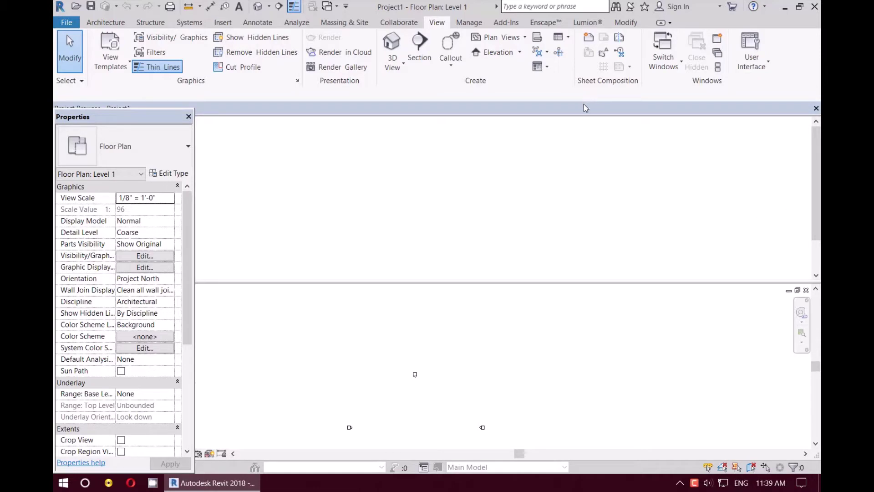
drag(585, 108, 697, 119)
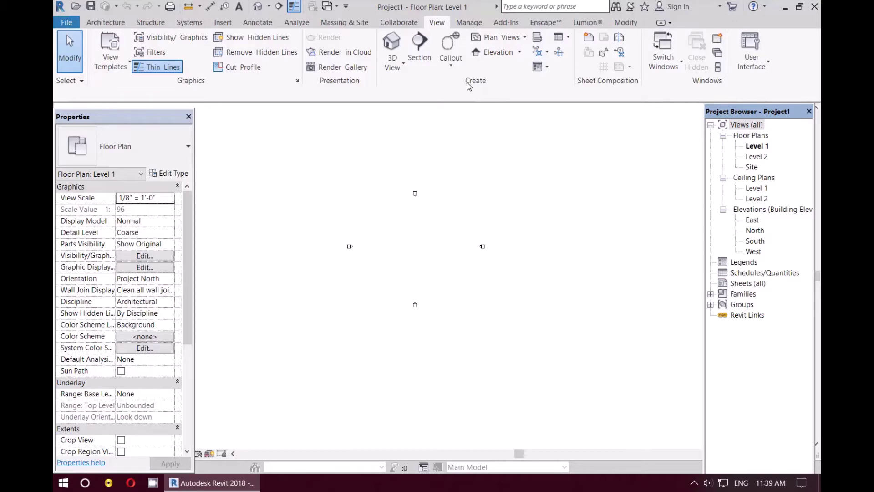
Start the Generic - 8" Wall tool with top constraint 'Up to level: Level 2', zoomed into the plan
click(111, 27)
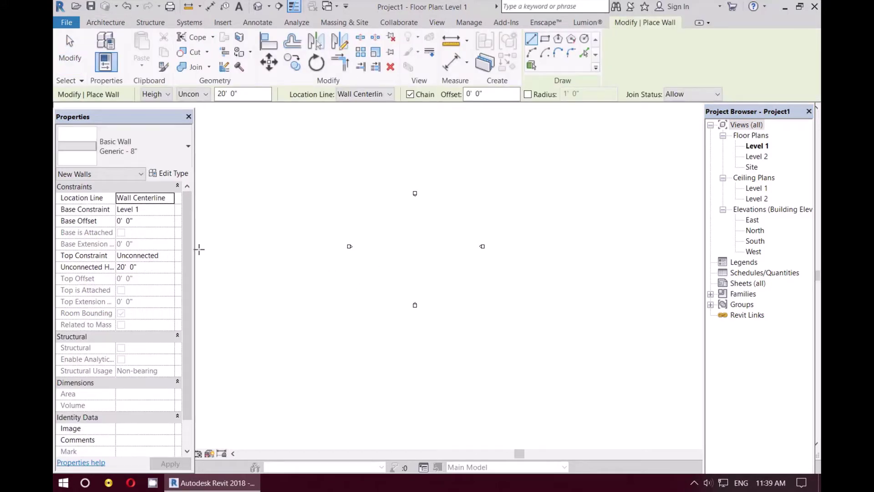
click(166, 257)
click(168, 256)
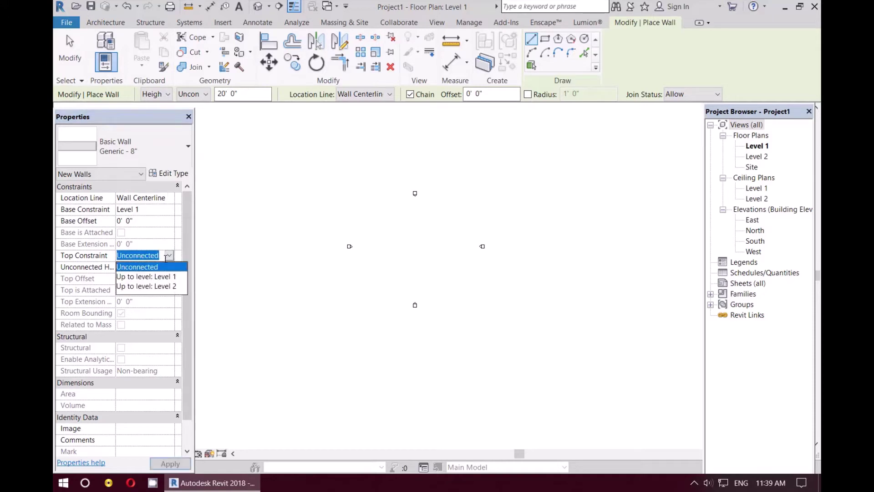
click(170, 287)
scroll(373, 275, up, 3)
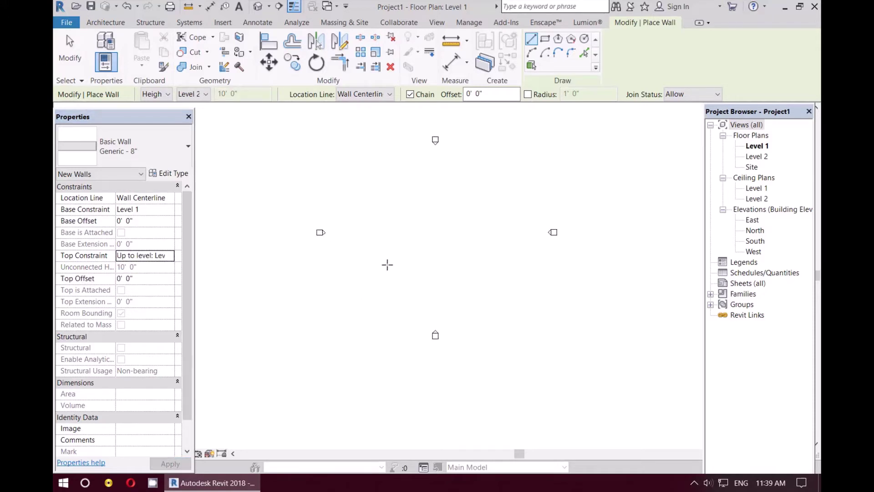
scroll(386, 263, up, 1)
middle_drag(387, 277, 320, 337)
scroll(320, 337, up, 1)
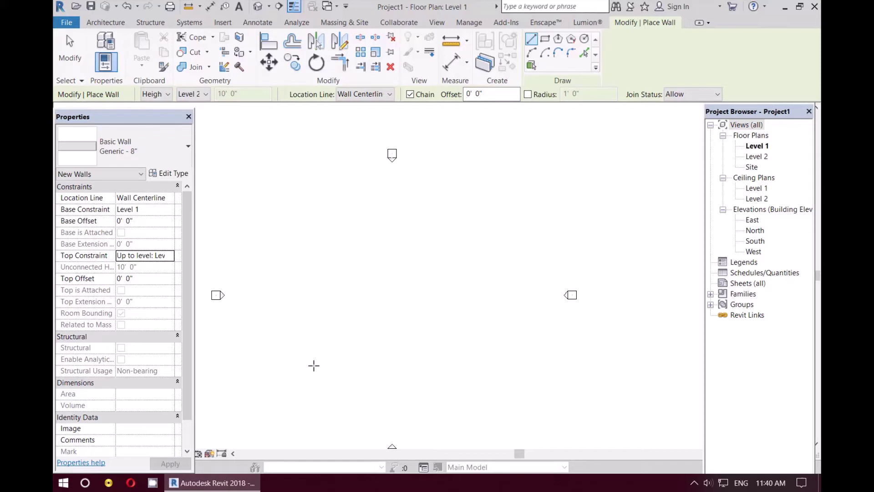
Draw a 14'-0" horizontal wall, then enter 0 156 for the downward wall
click(340, 348)
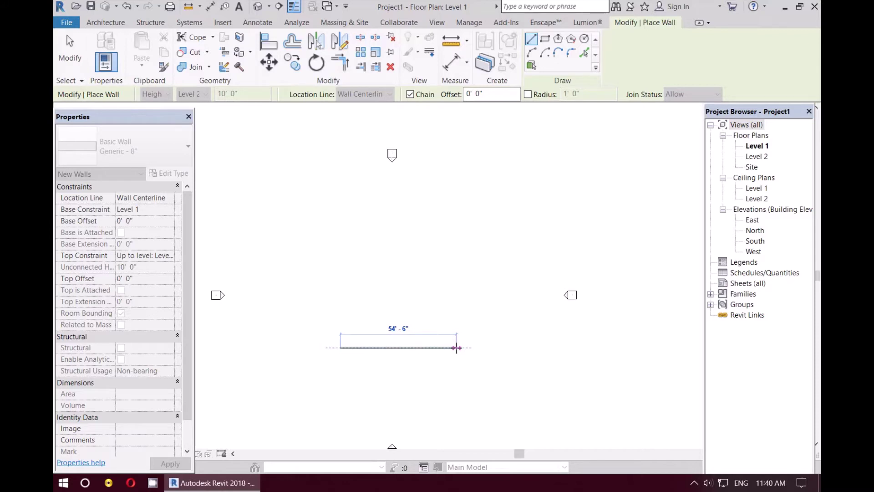
text(14)
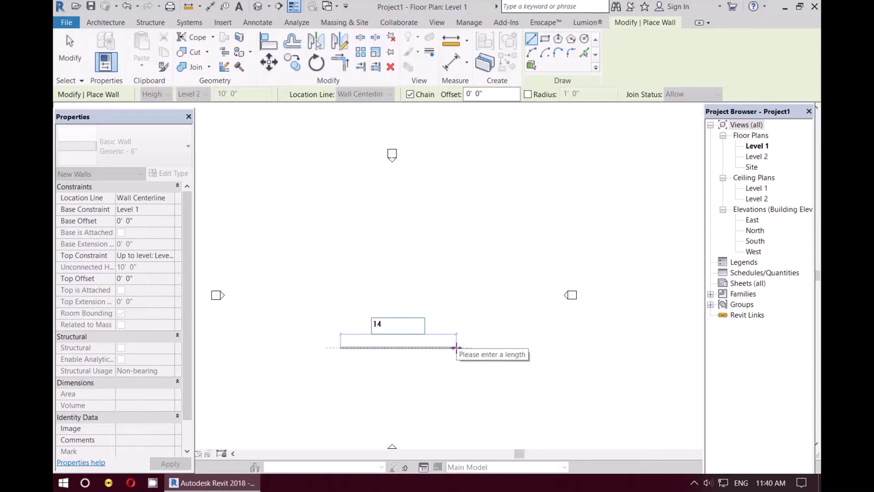
text(' - 0)
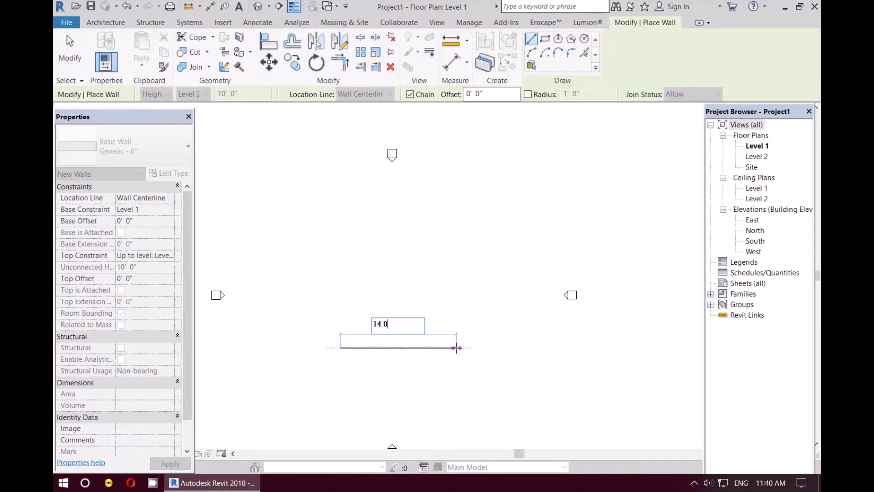
key(Return)
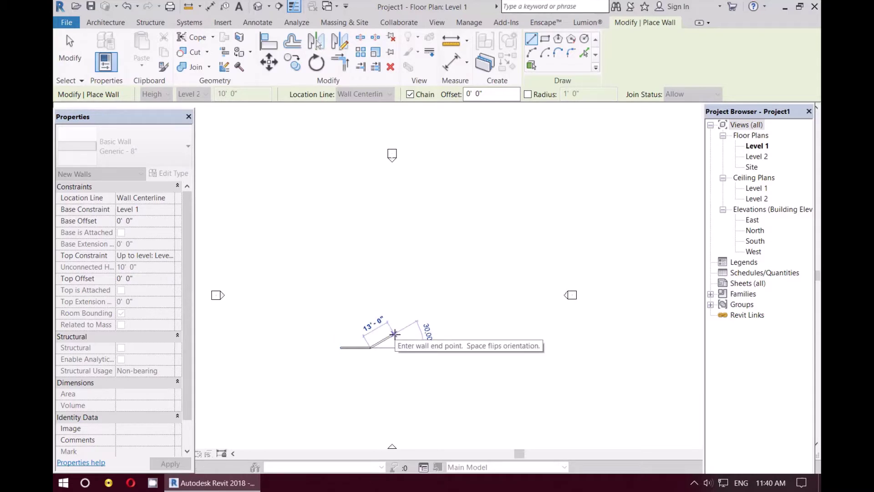
scroll(379, 380, up, 3)
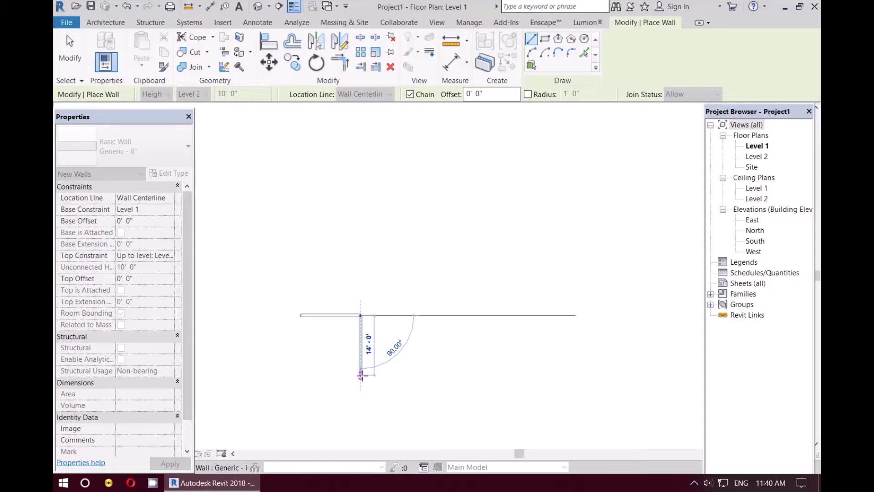
text(0)
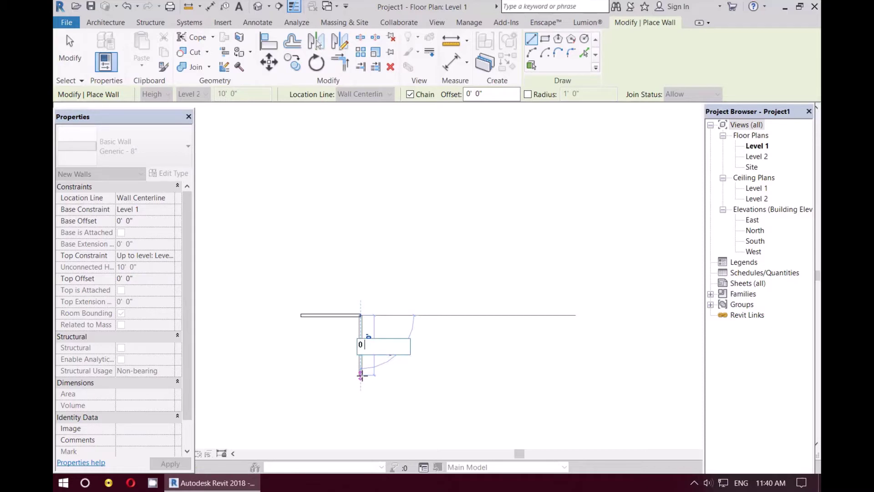
text( 1)
text(56)
Commit the downward wall, add a 28'-6" wall to the right, and end wall placement
key(Return)
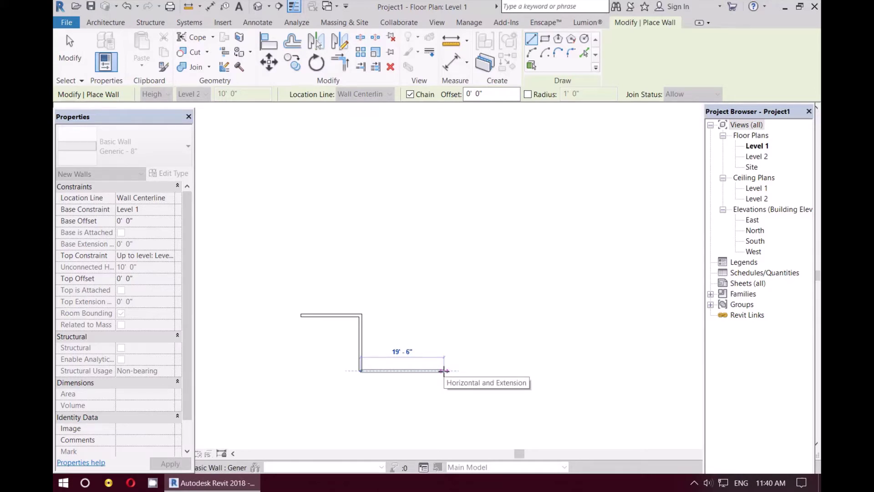
text(28)
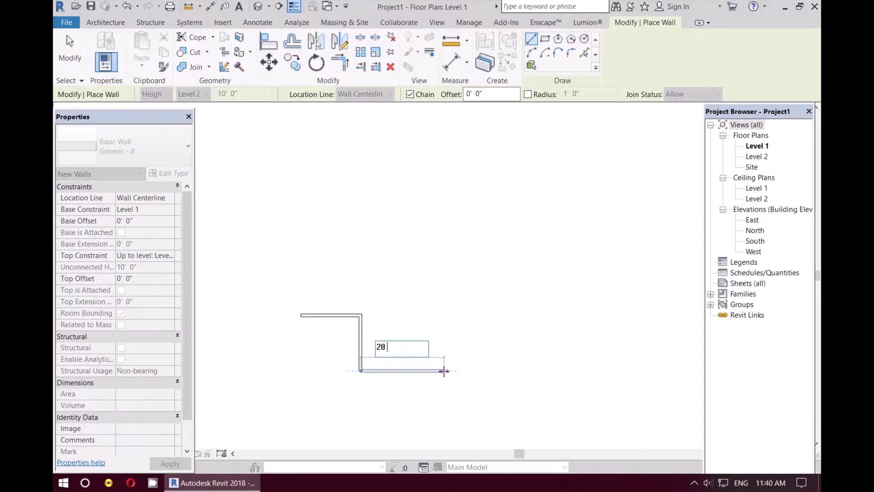
text(' - 6)
key(Return)
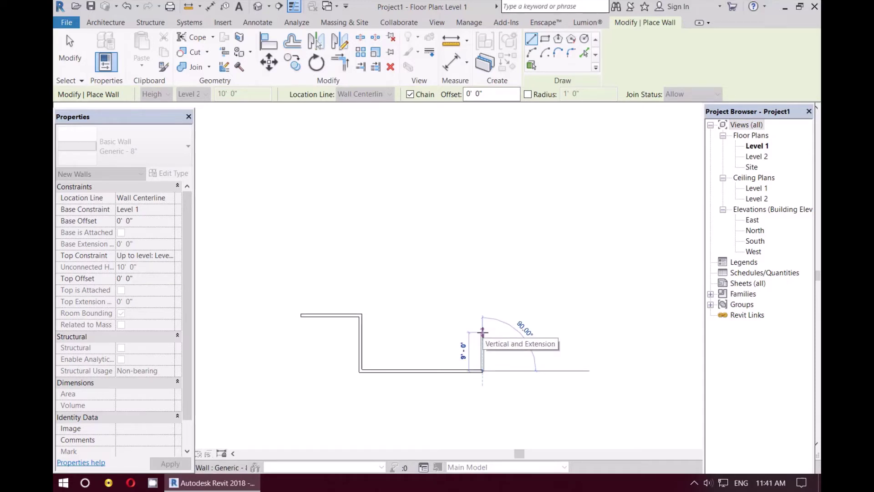
key(Escape)
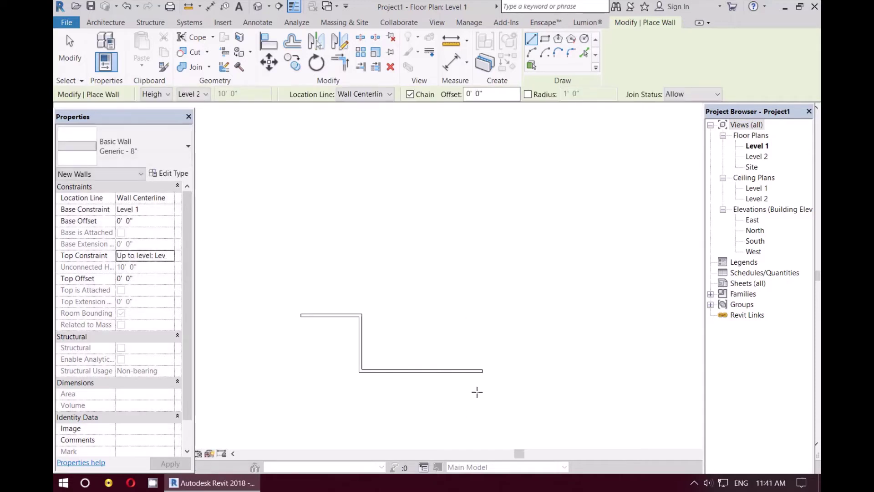
key(Escape)
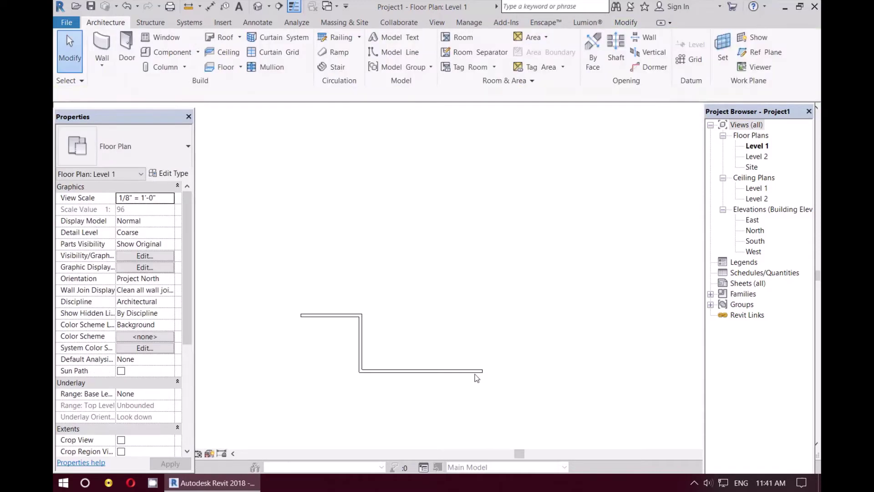
Delete the bottom 28'-6" wall and start a new wall at the vertical wall's bottom end
click(491, 404)
key(Delete)
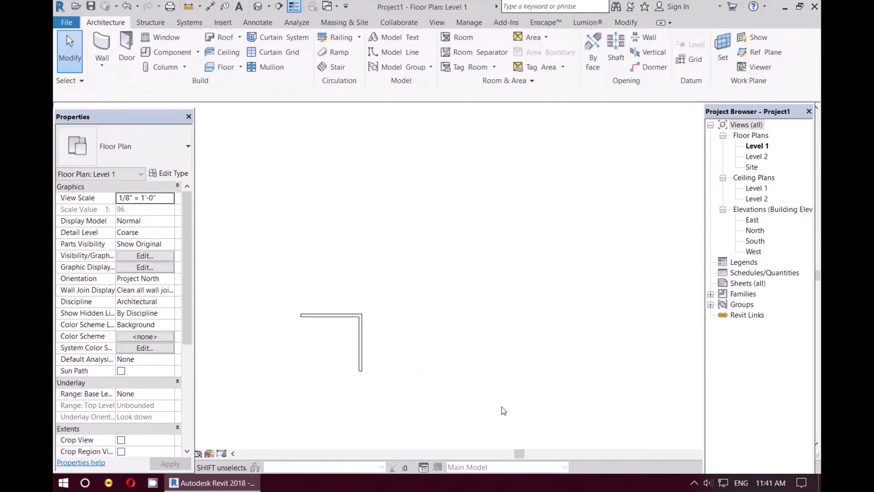
click(102, 46)
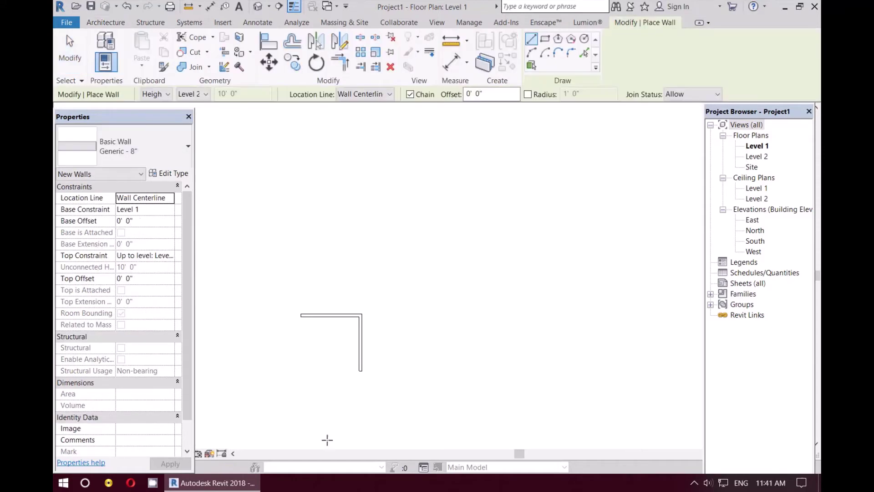
click(360, 369)
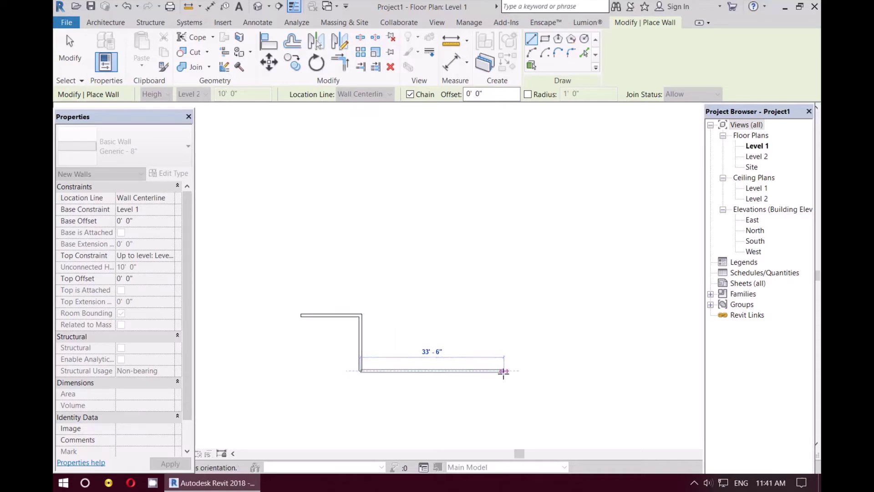
Chain walls of 13'-0", 28'-6" and 16' (0 192), then enter 8'-6" for the next wall
text(13)
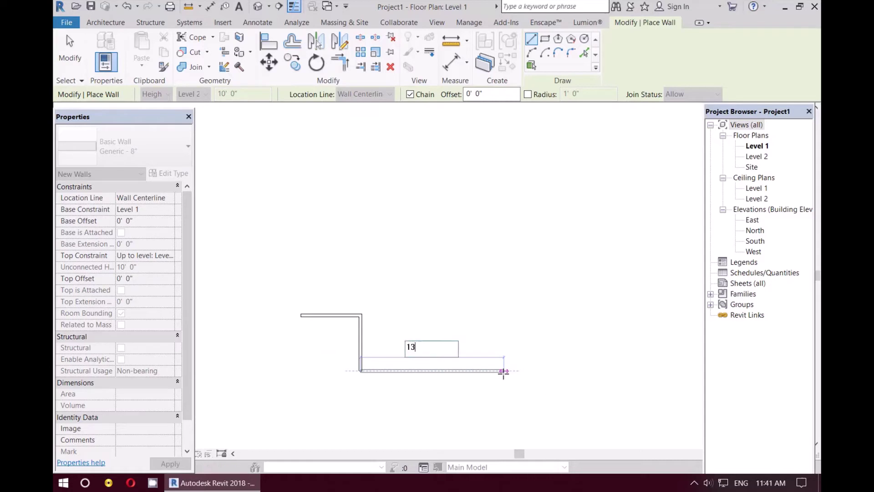
key(Return)
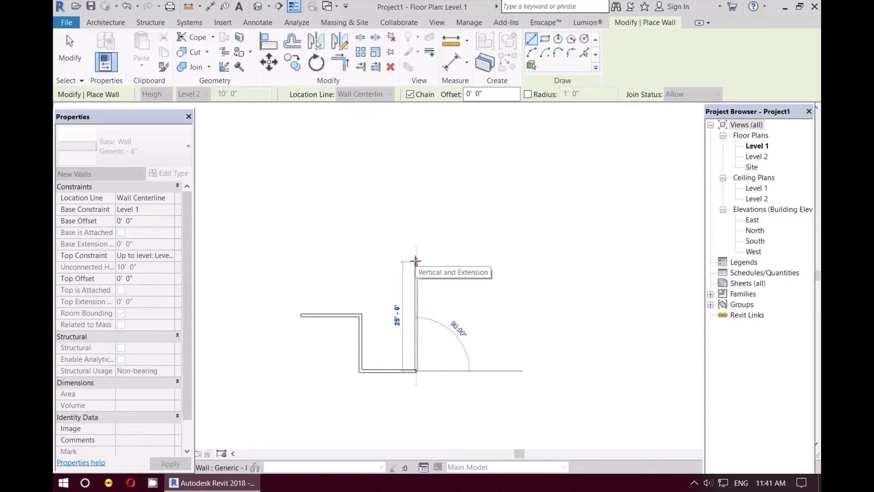
text(28 6)
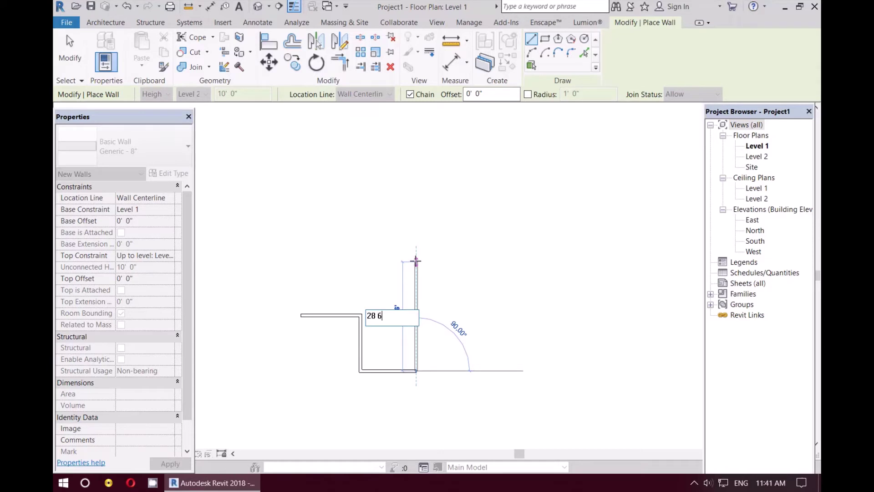
key(Return)
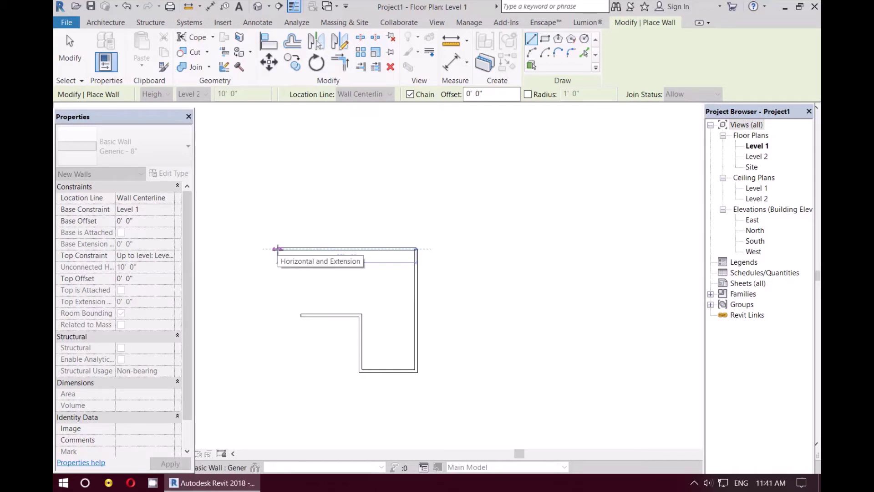
text(0)
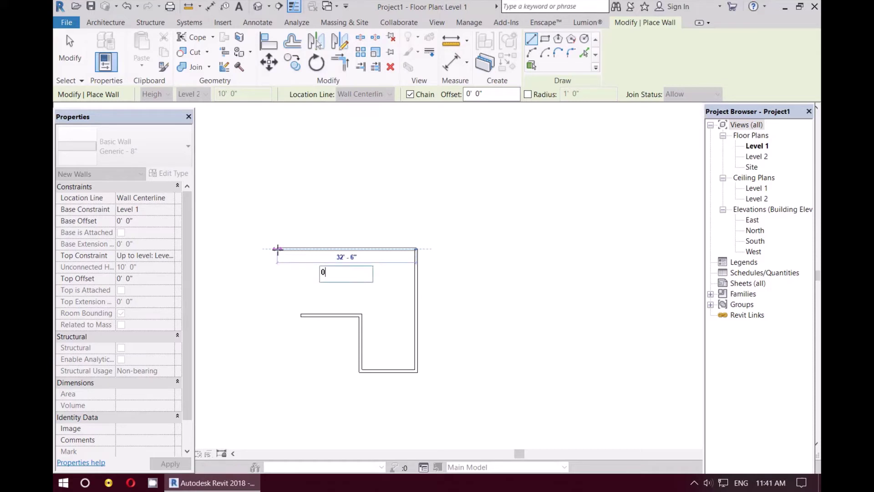
text( 19)
text(2)
key(Return)
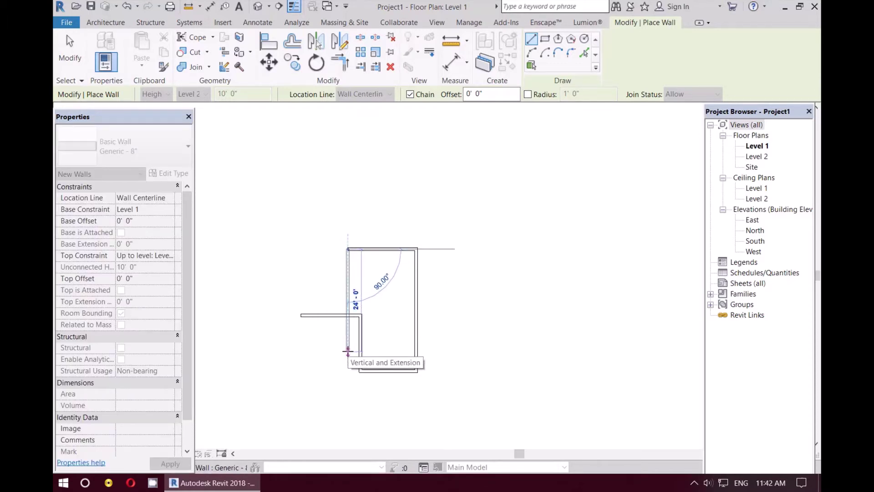
text(0)
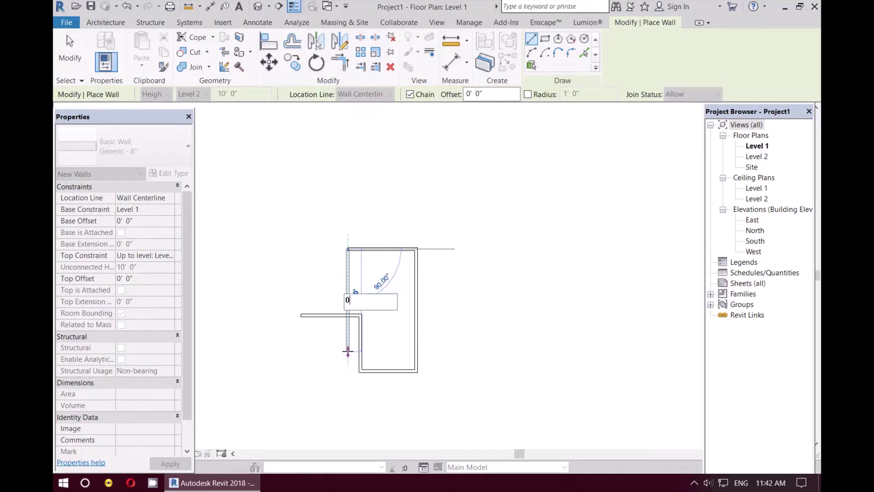
text(8)
text( 67)
Build the top notch: 8'-6" down, 8' across, and back up to the top line
key(Return)
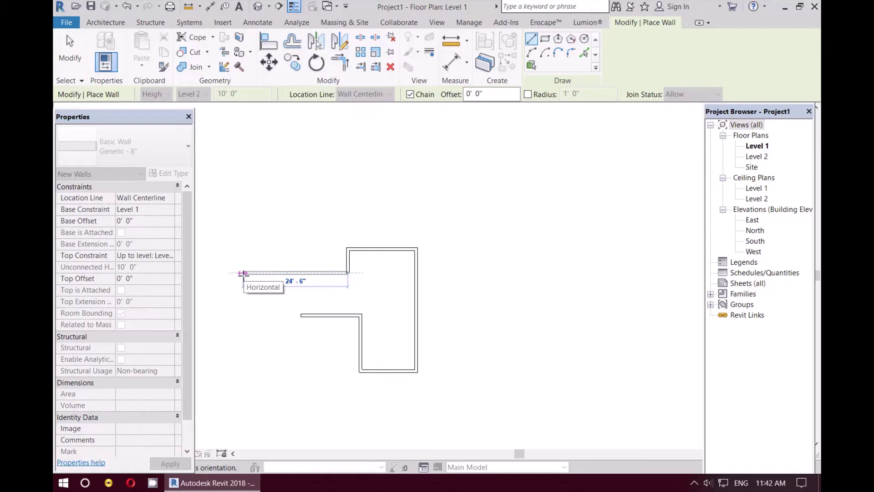
text(8 0)
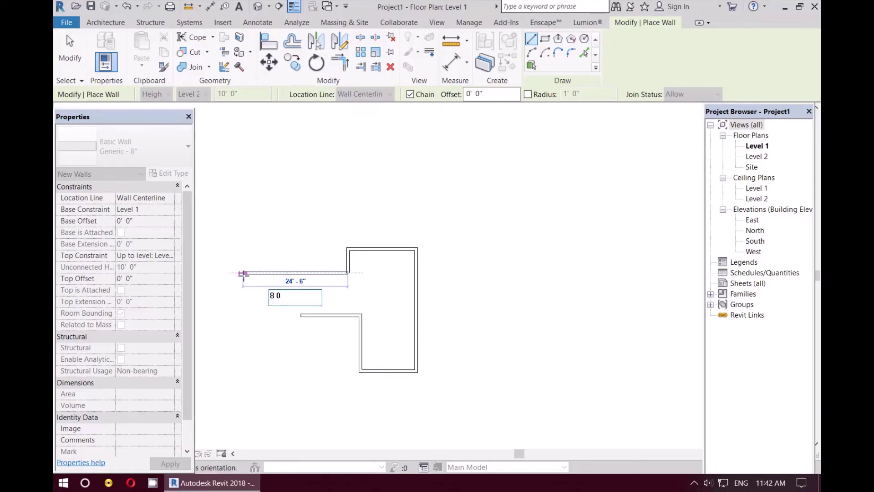
key(Return)
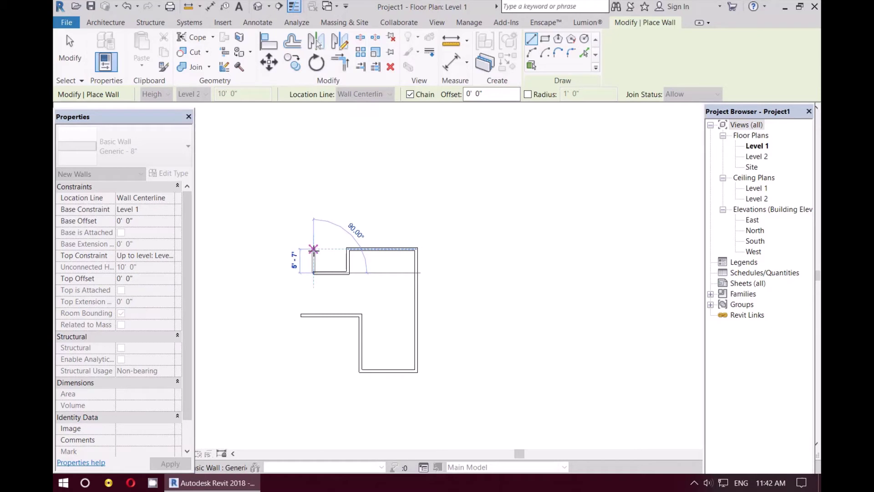
click(313, 249)
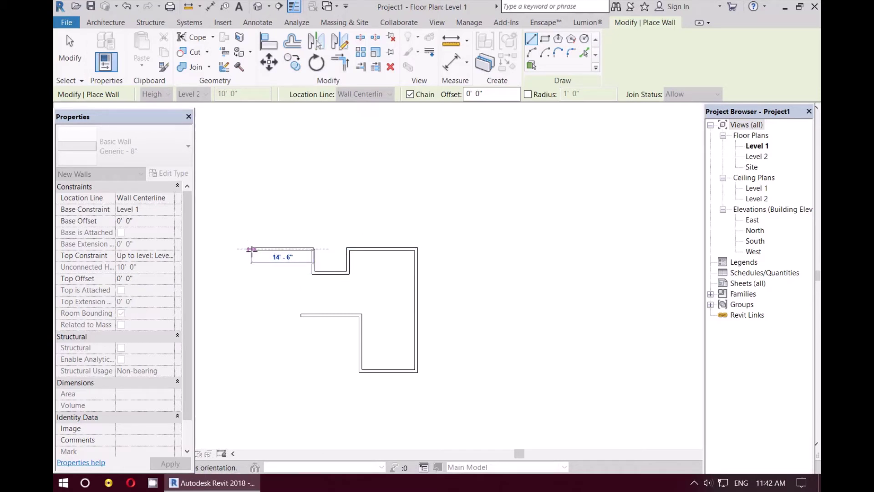
Add the 16' top-left wall and the 28'-6" left wall
text(1)
text(9)
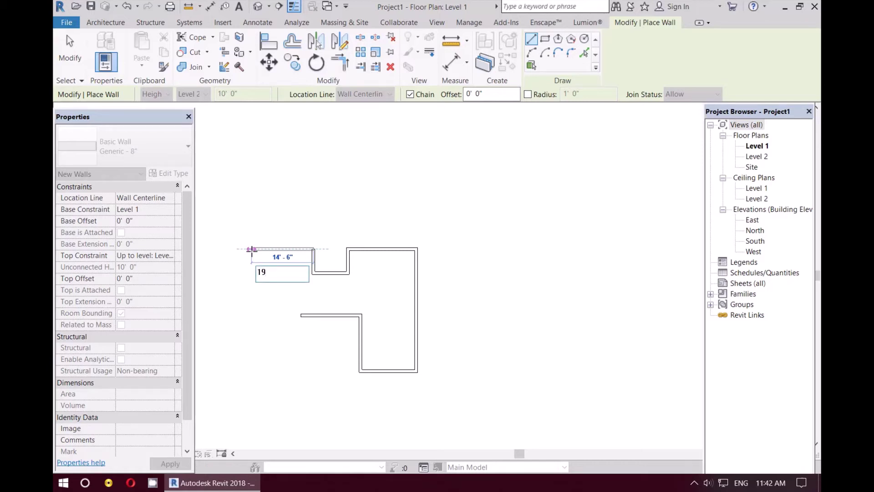
key(BackSpace)
key(BackSpace)
text(0 )
text(192)
key(Return)
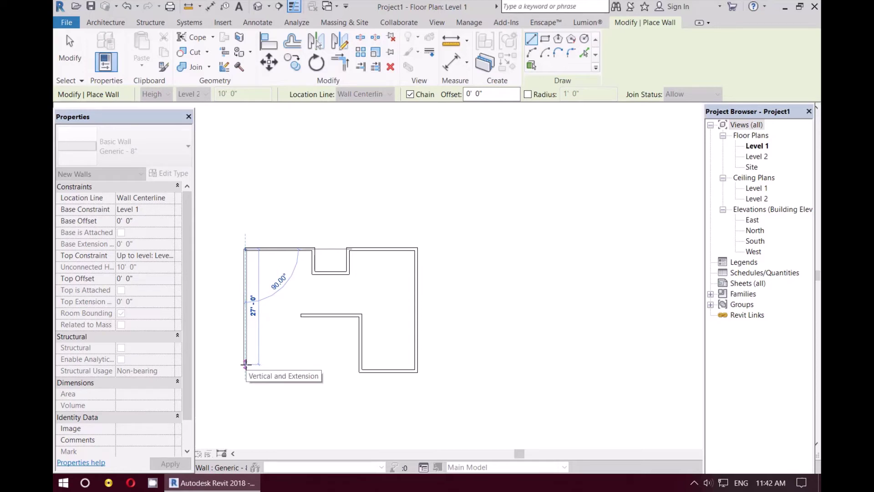
text(28 )
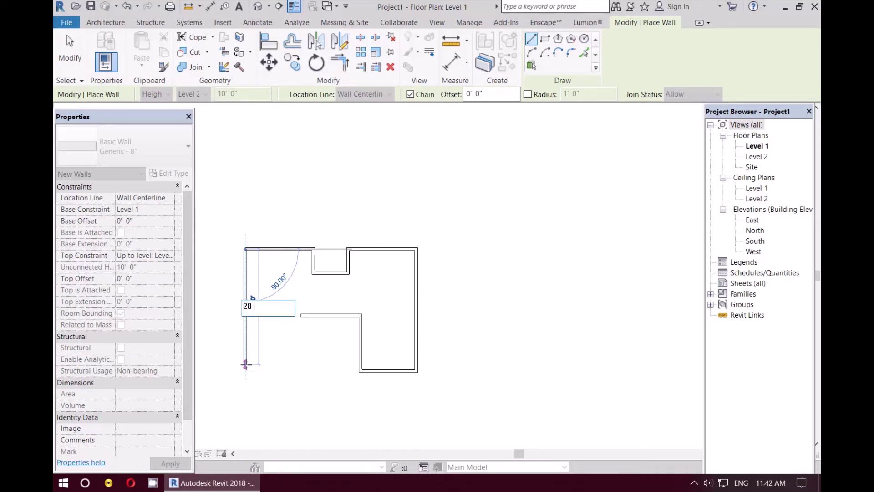
text(6)
key(Return)
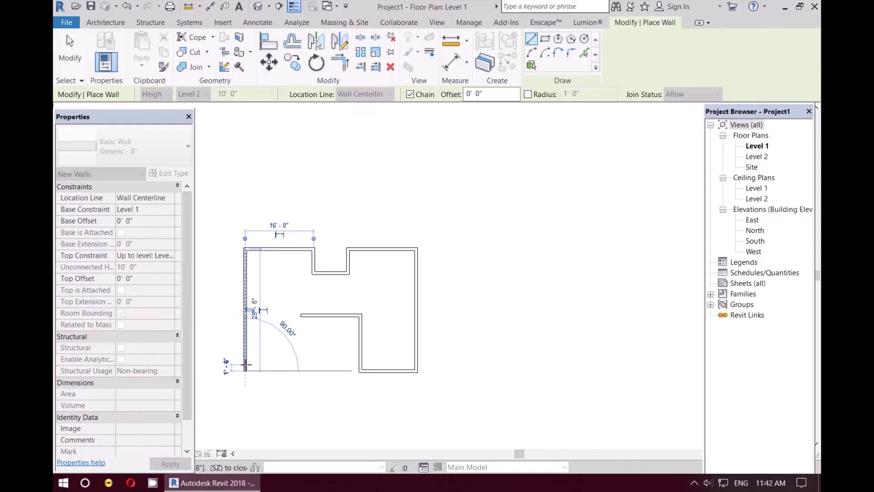
Close the bottom notch at its interior corner and end wall placement
click(301, 371)
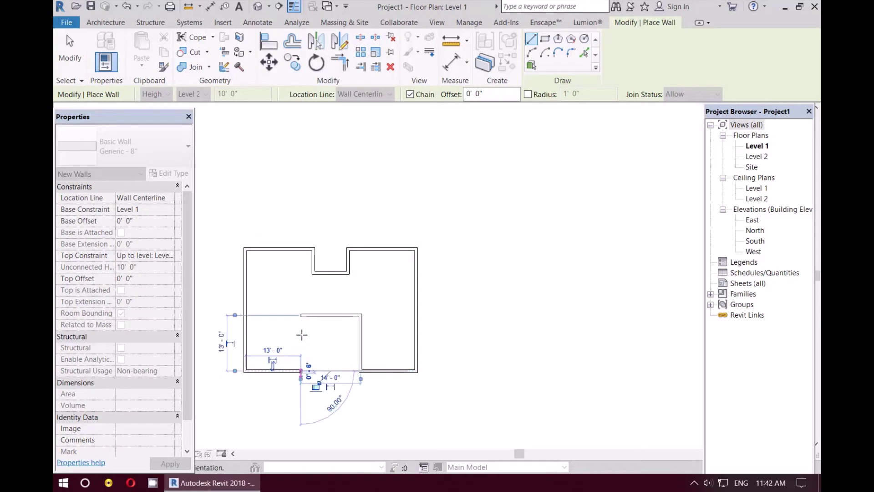
click(300, 315)
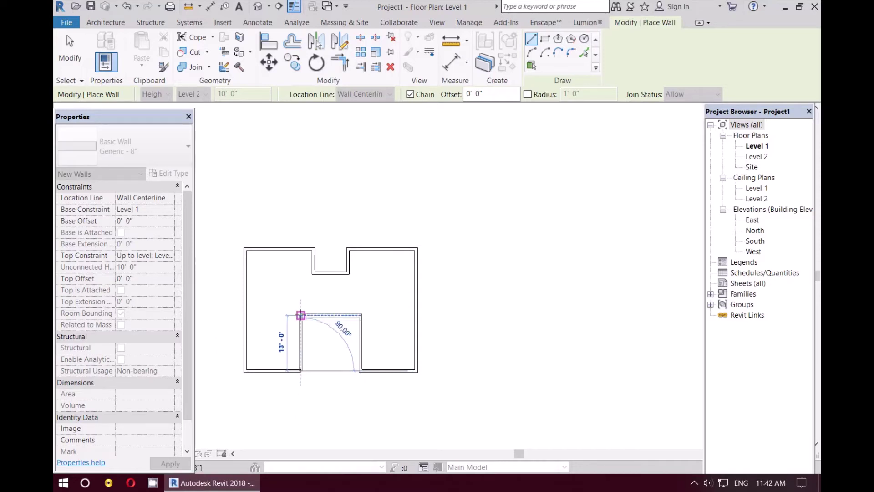
key(Escape)
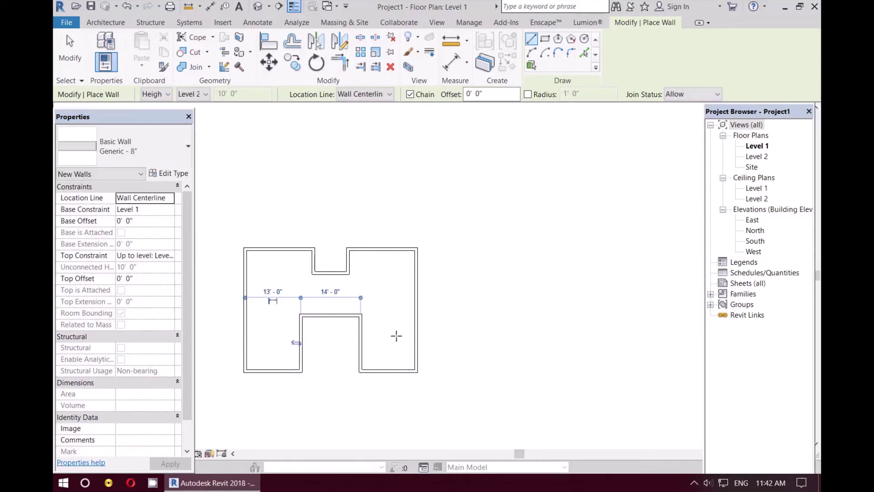
key(Escape)
scroll(339, 243, up, 3)
Place an aligned dimension (27'-10") between the top and bottom walls, right of the outline
scroll(364, 299, down, 2)
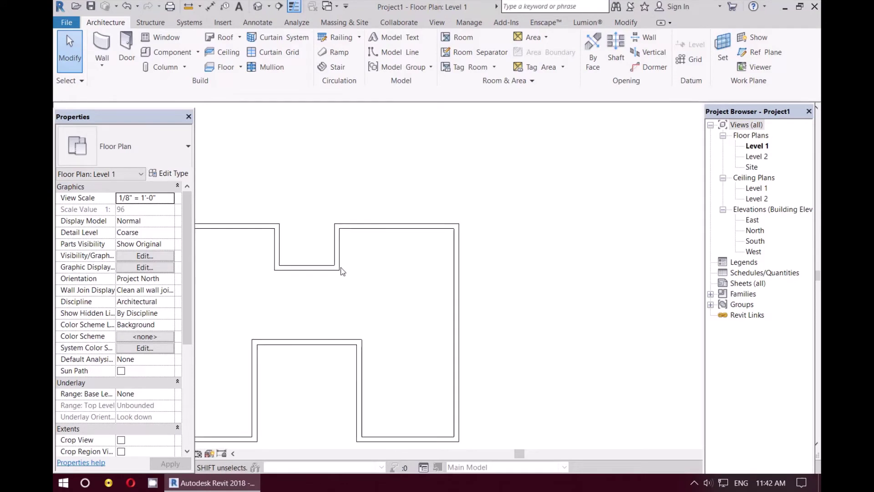
scroll(341, 271, down, 1)
scroll(442, 282, down, 2)
scroll(434, 236, up, 1)
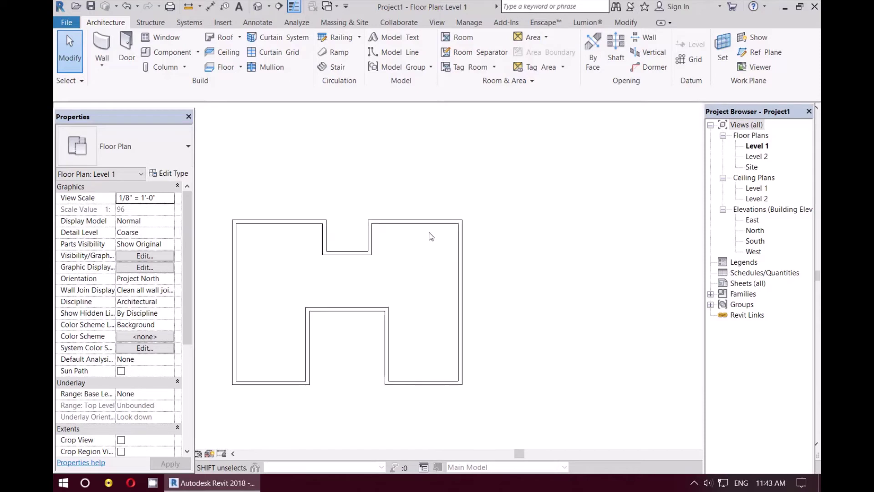
scroll(430, 232, up, 1)
click(631, 25)
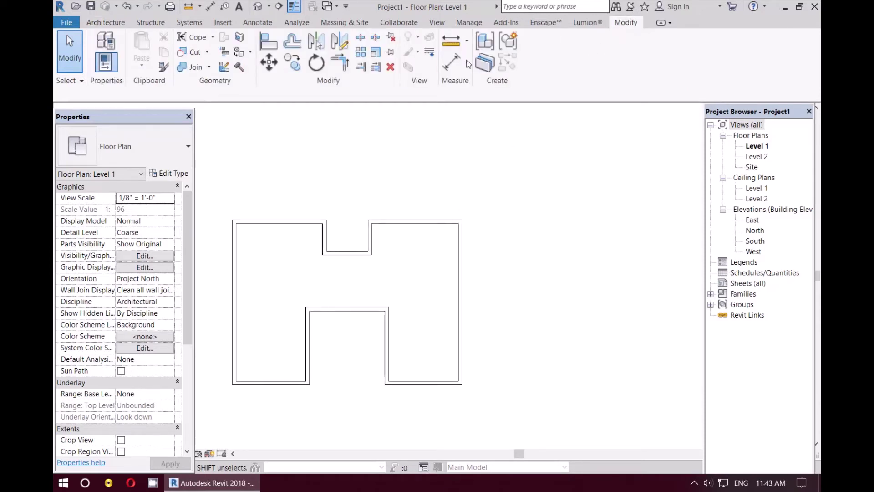
click(452, 62)
scroll(451, 230, up, 1)
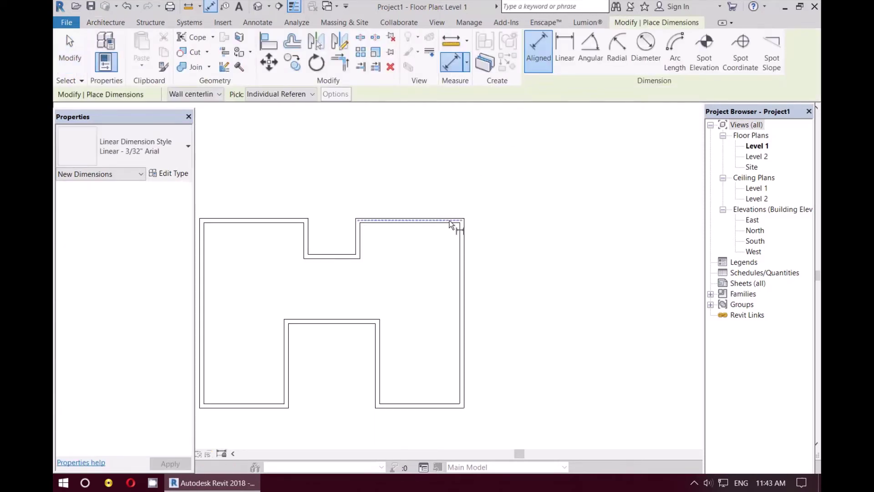
click(450, 222)
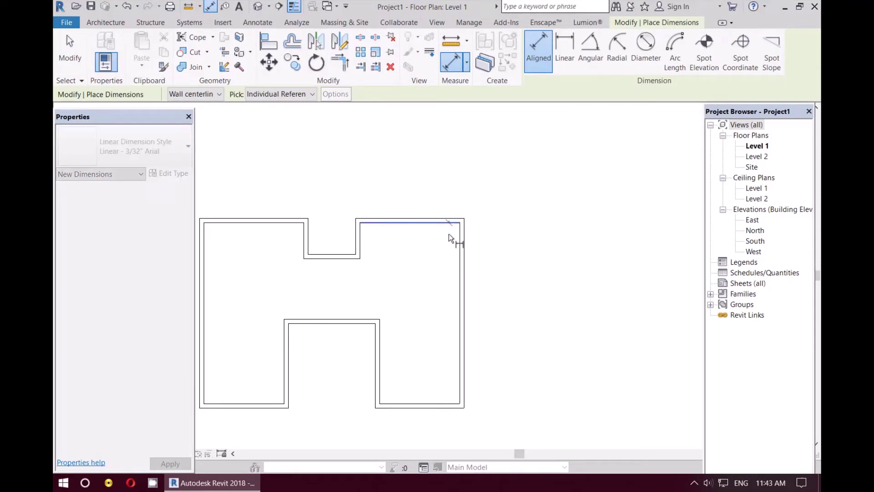
click(438, 404)
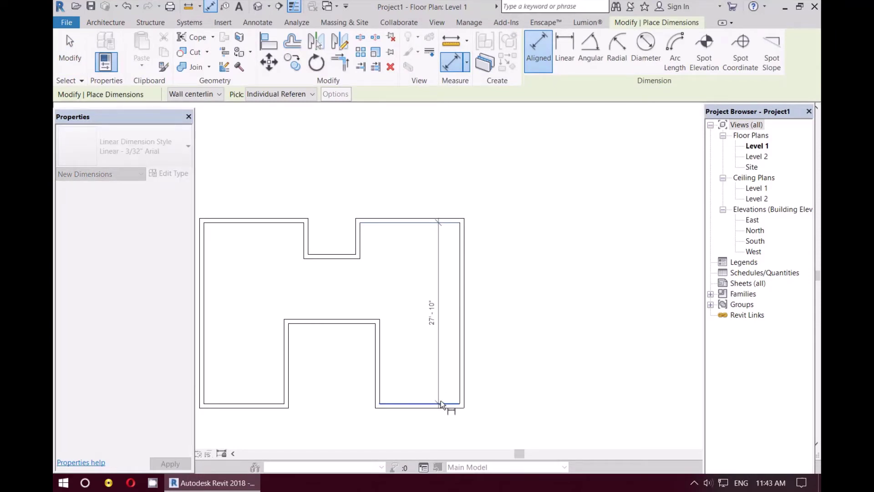
click(483, 394)
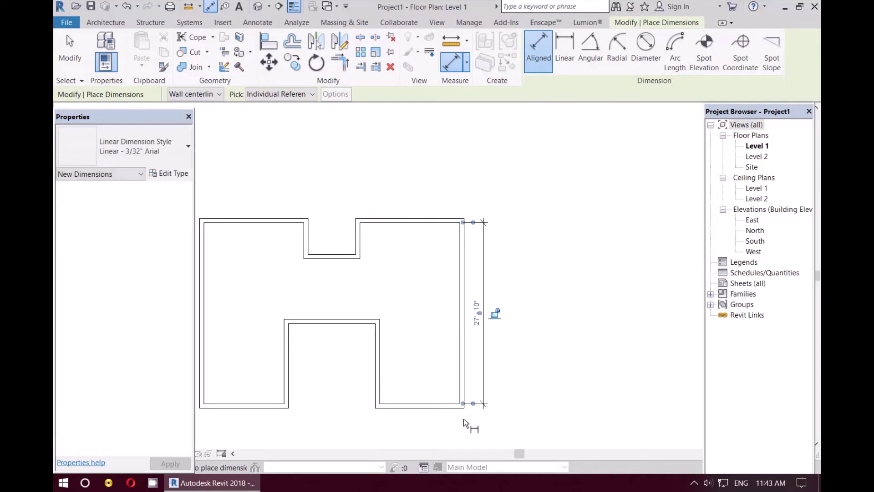
Select the bottom-right wall and change the dimension to 28'-6" so the wall moves down
key(Escape)
key(Escape)
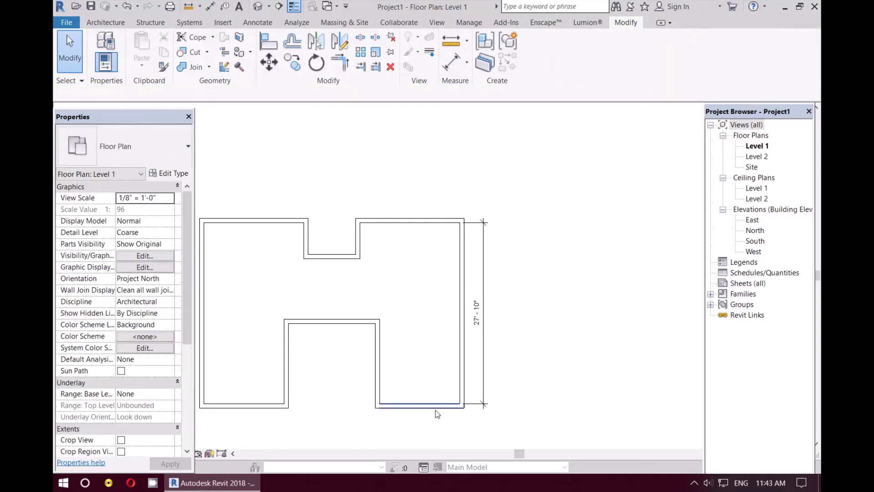
middle_drag(442, 417, 460, 411)
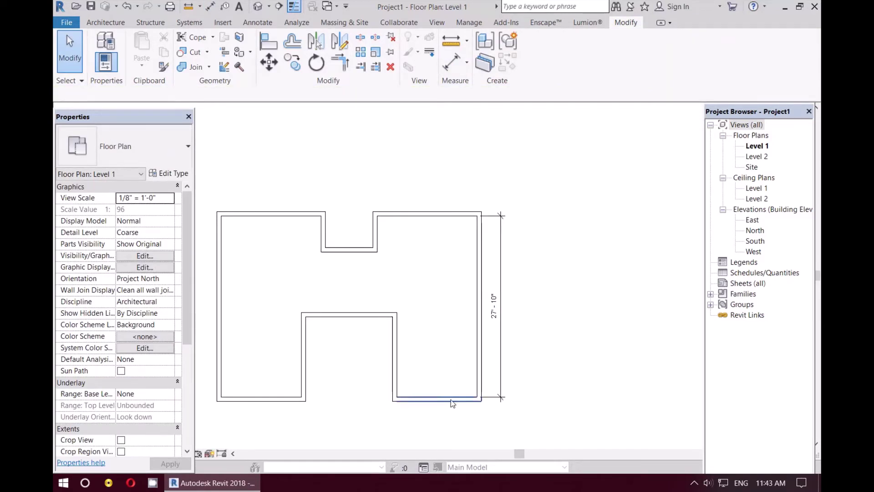
click(451, 399)
click(494, 305)
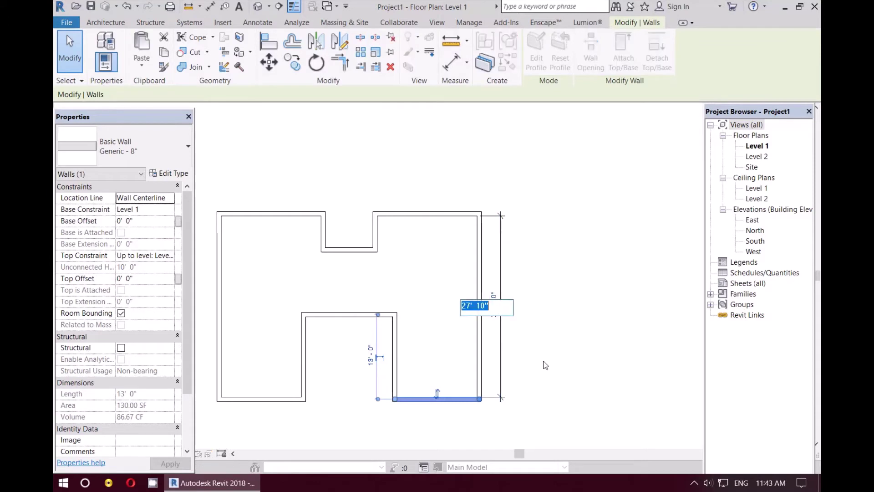
text(28)
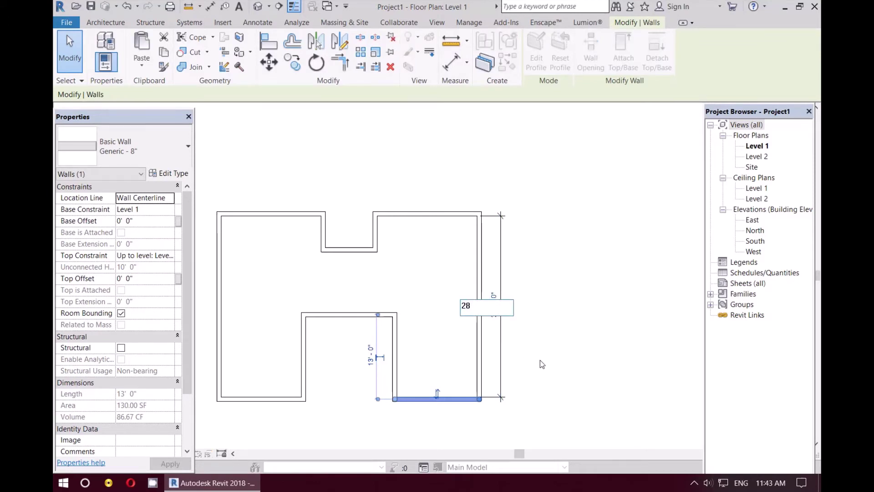
text(' - 6)
key(Return)
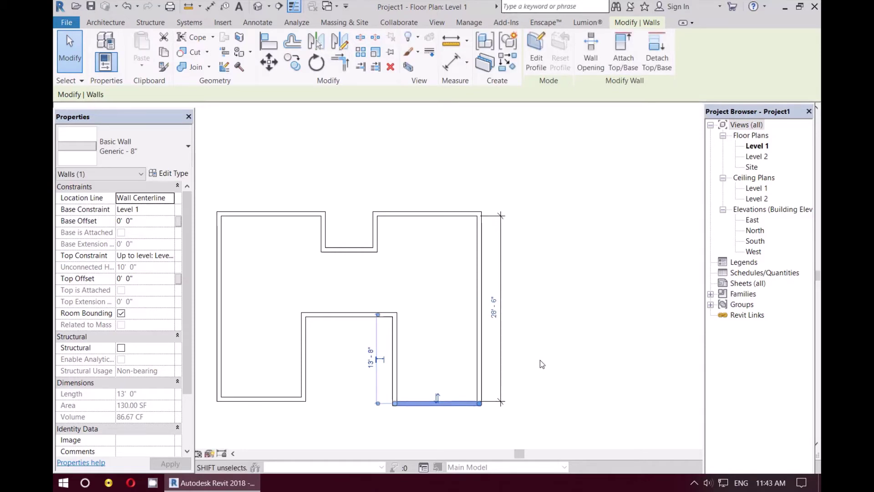
key(Escape)
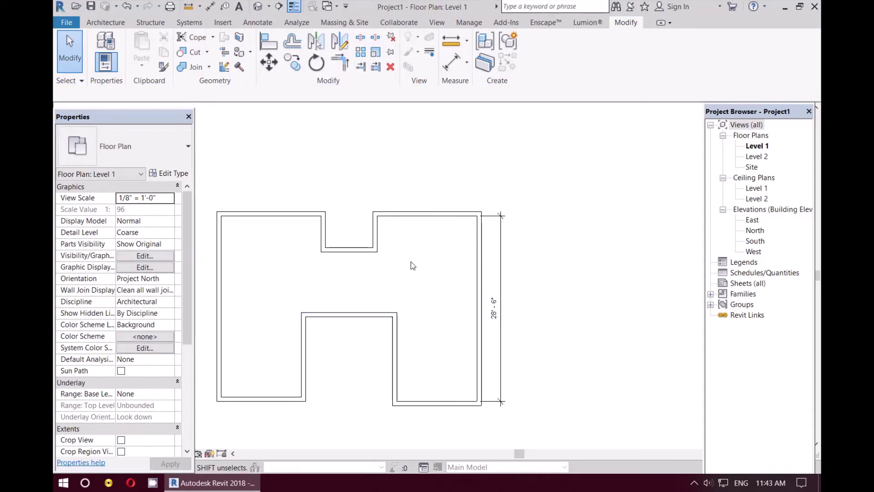
click(451, 61)
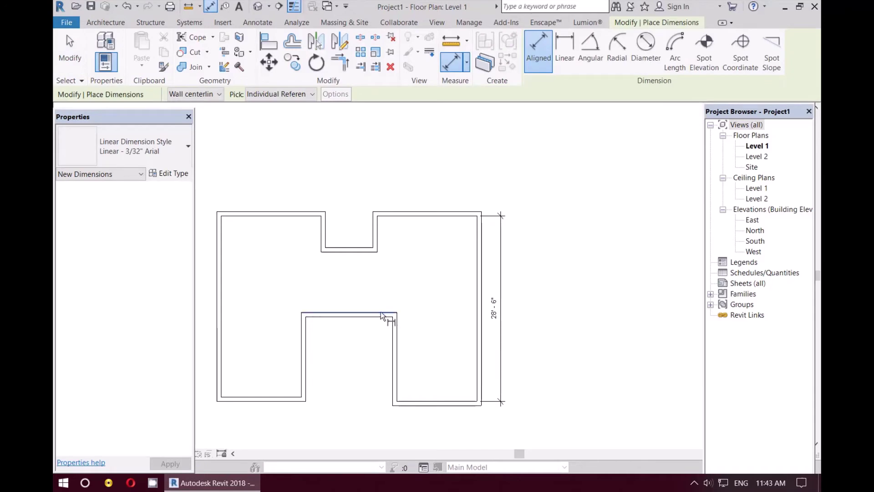
Place a 13'-8" aligned dimension from the lower notch's top wall to the bottom wall
click(381, 313)
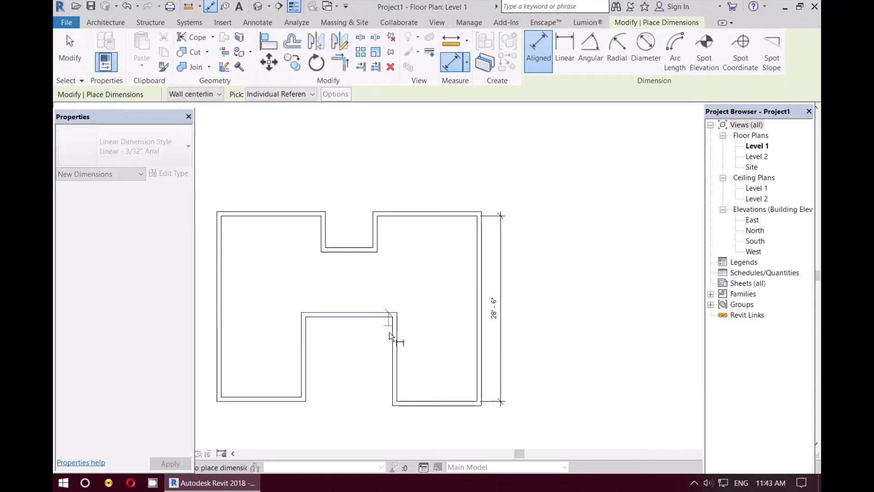
click(411, 403)
click(421, 401)
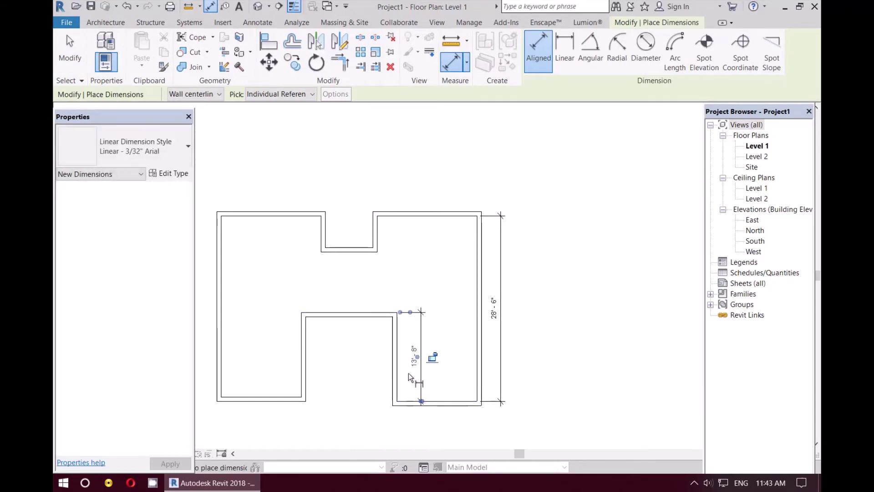
scroll(409, 373, up, 2)
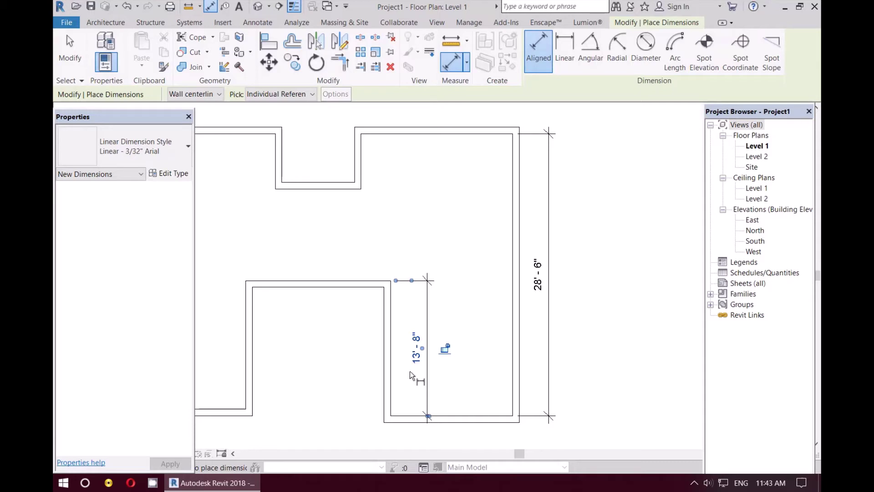
key(Escape)
key(Escape)
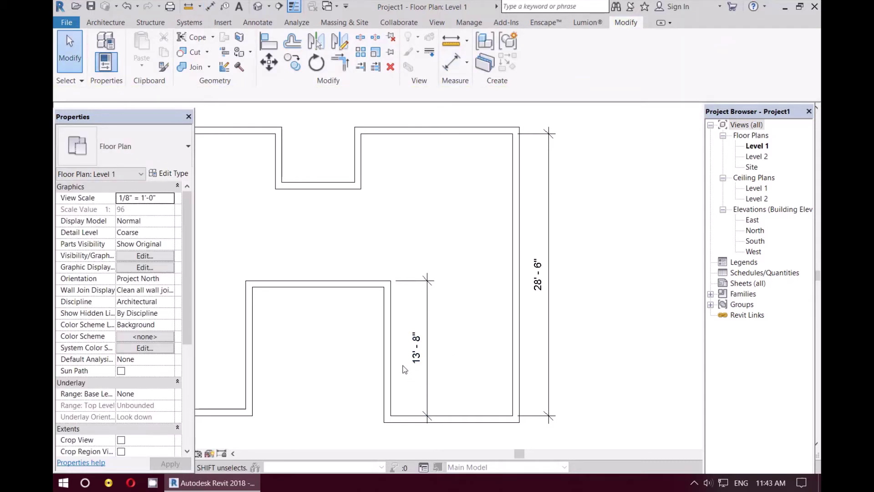
click(367, 285)
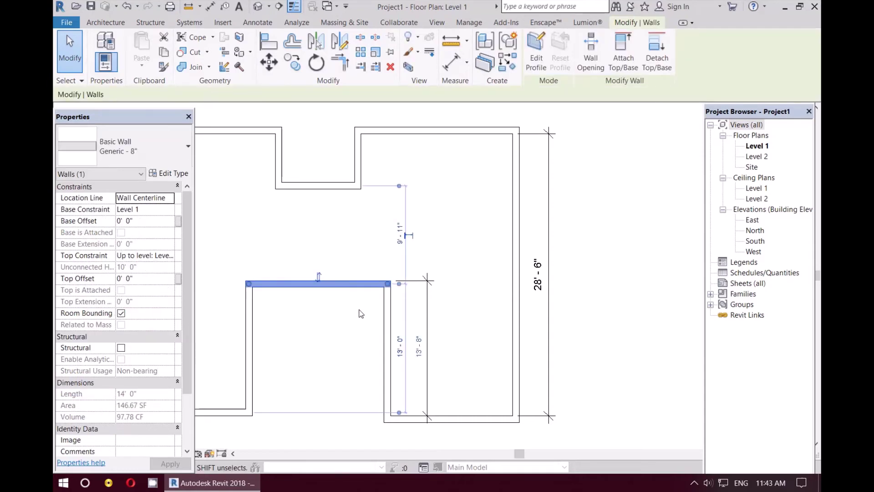
key(Escape)
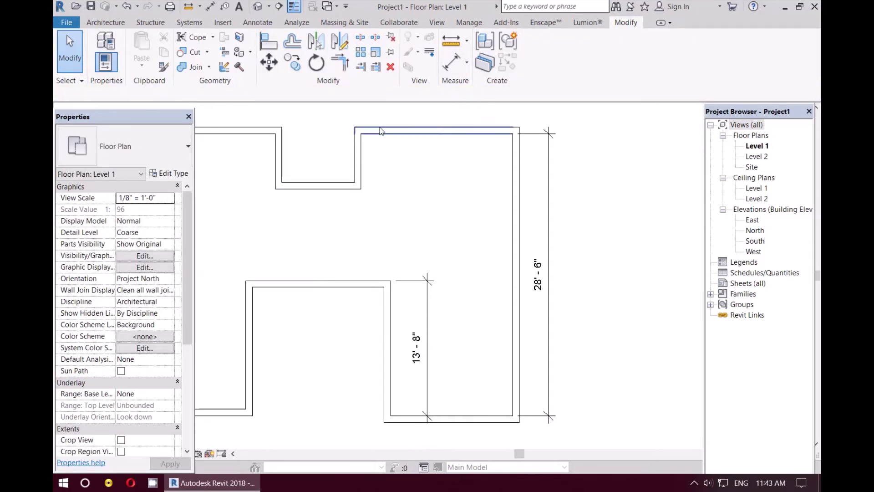
Start an aligned dimension, cancelling the first picks on the top notch's walls
click(450, 64)
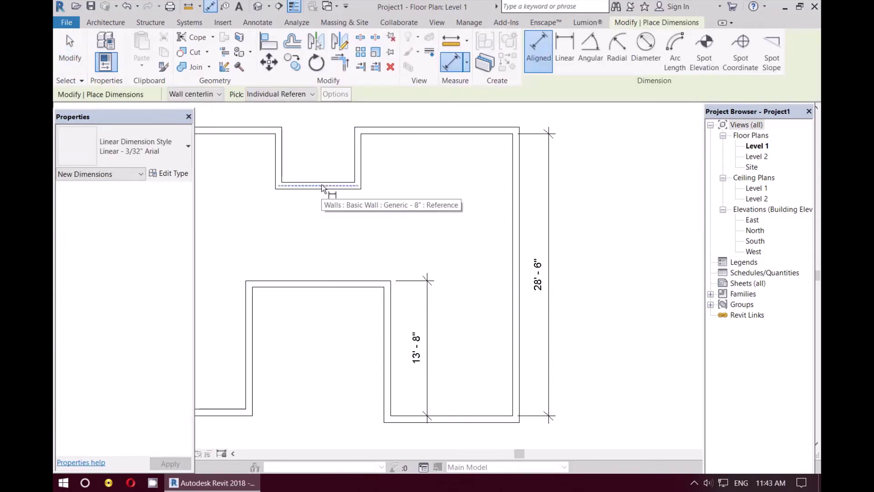
click(314, 188)
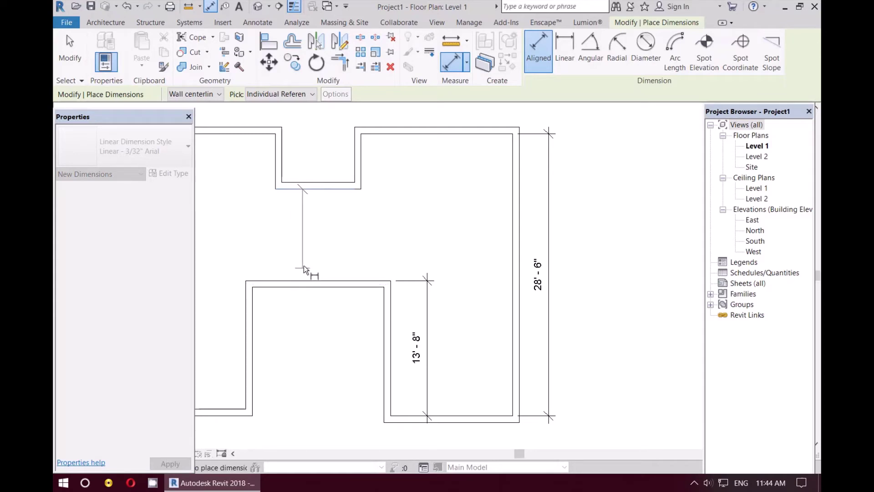
key(Escape)
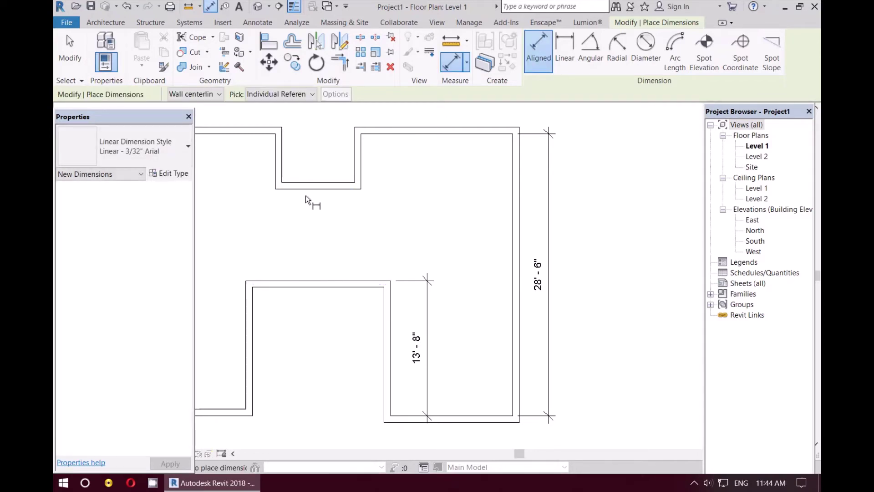
click(307, 193)
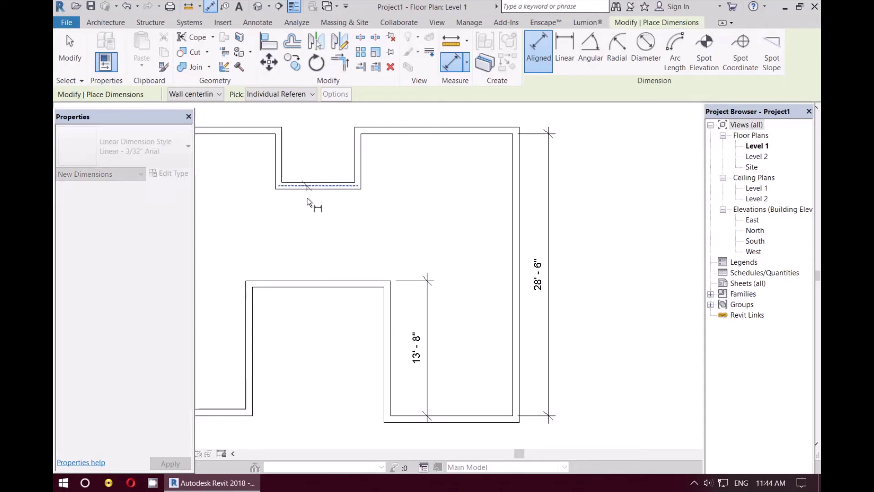
key(Escape)
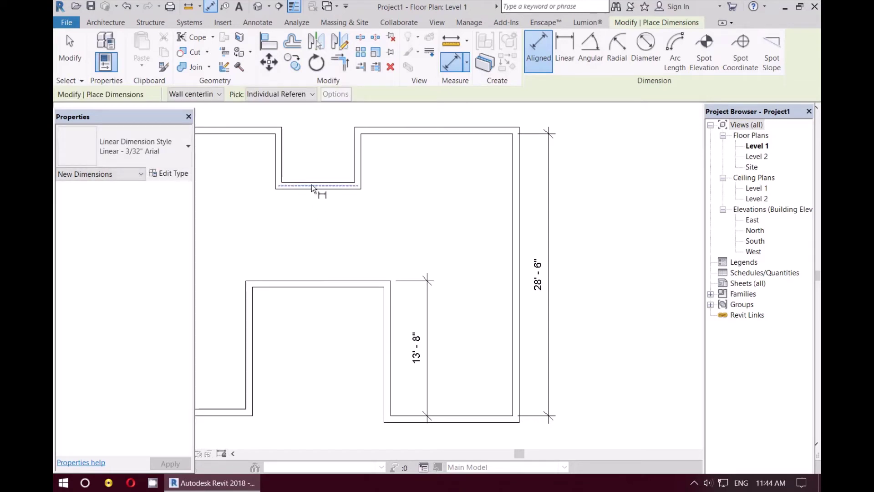
click(312, 187)
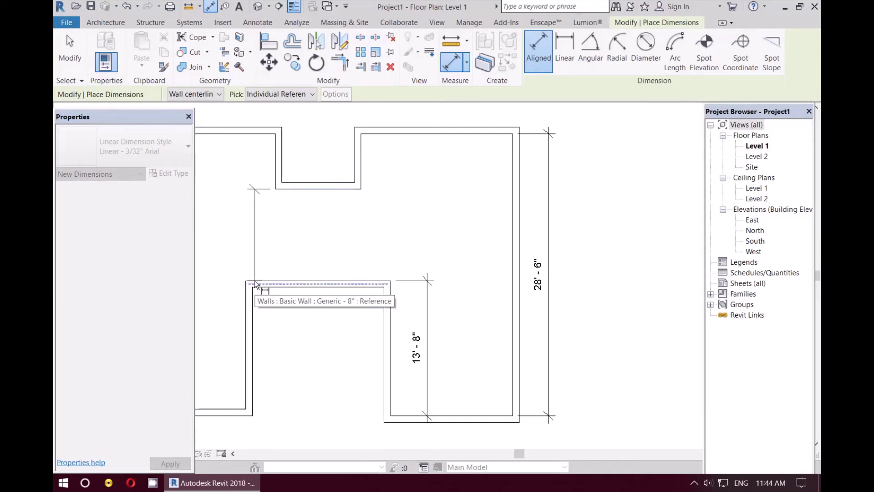
scroll(255, 283, up, 2)
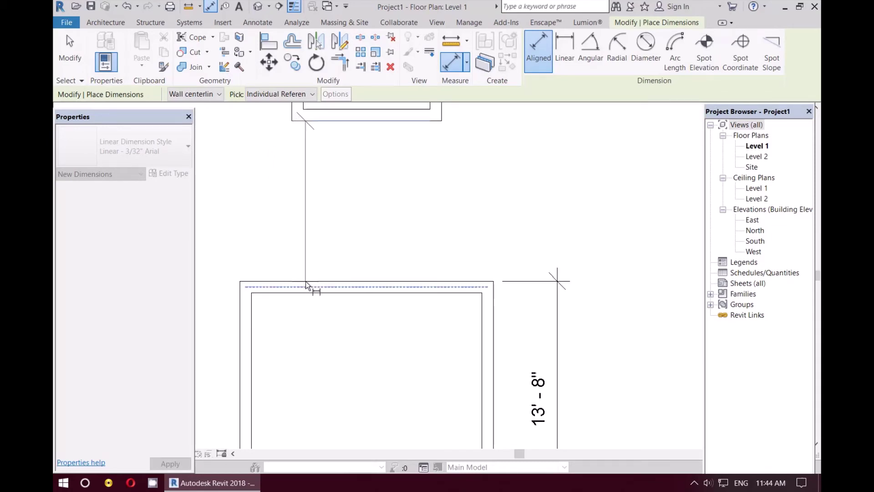
scroll(255, 291, down, 2)
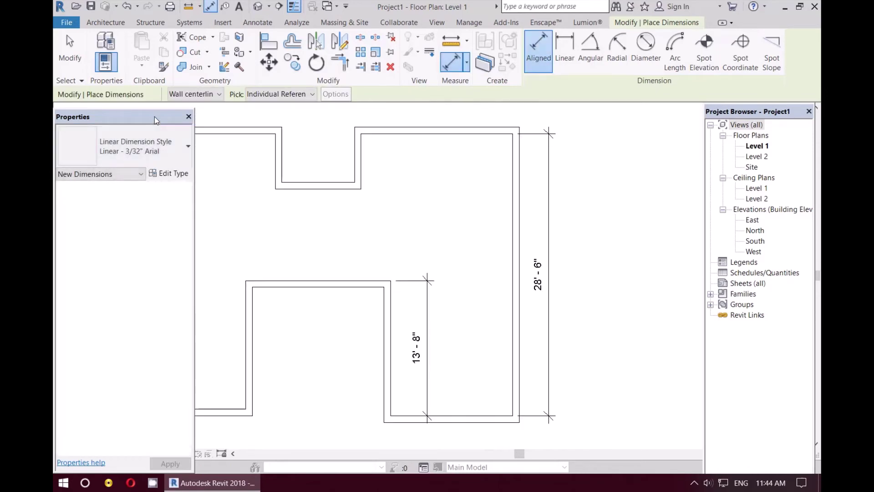
Float the Properties palette and dimension the 9'-3" gap between the two notches
mouse_move(154, 116)
mouse_down()
mouse_move(187, 137)
mouse_move(173, 144)
mouse_up()
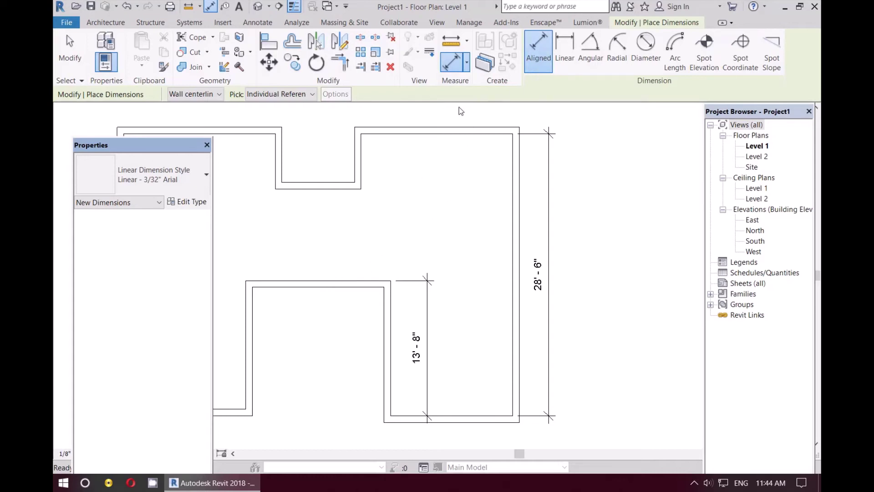
click(308, 285)
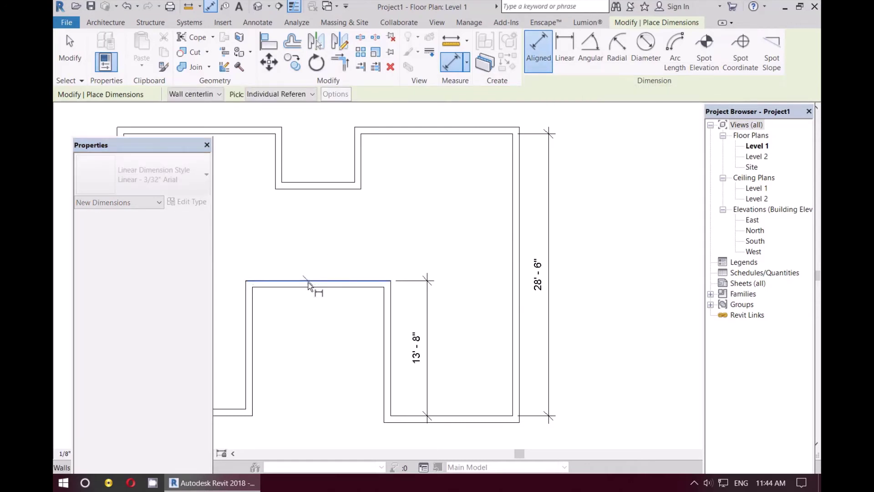
click(317, 190)
click(341, 226)
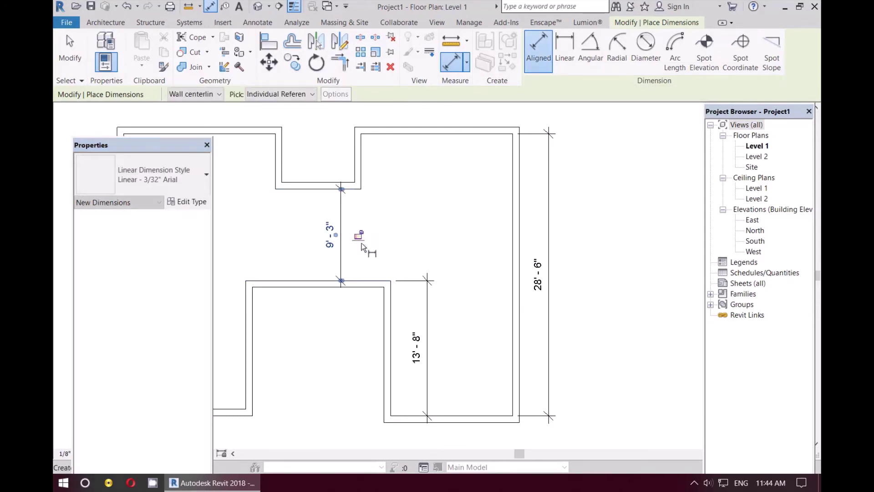
click(385, 256)
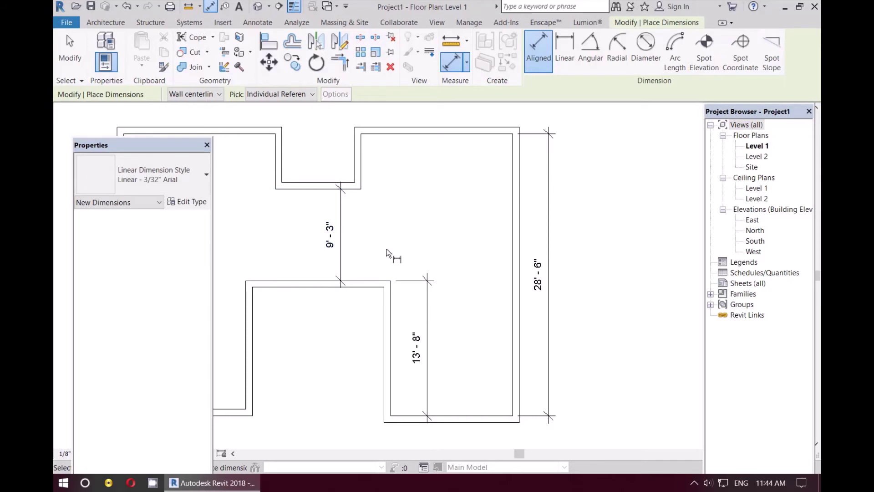
Move the lower notch's top wall by entering 0 117, widening the gap to 9'-9"
key(Escape)
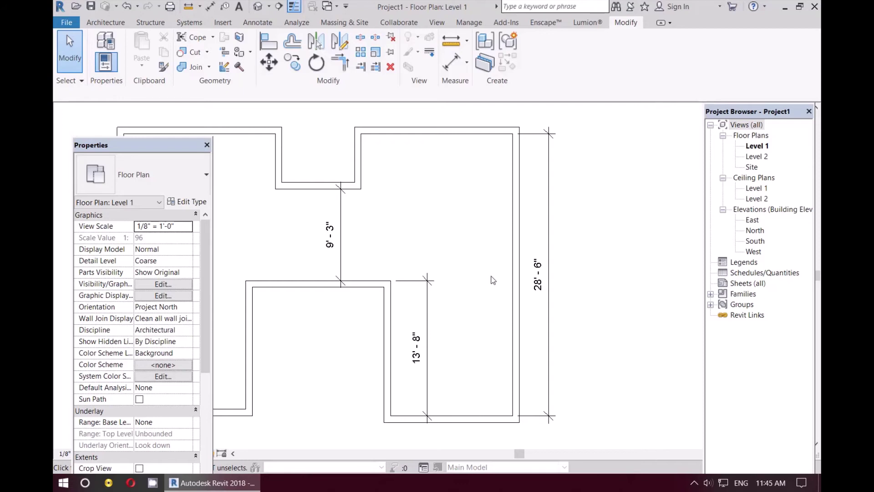
click(337, 286)
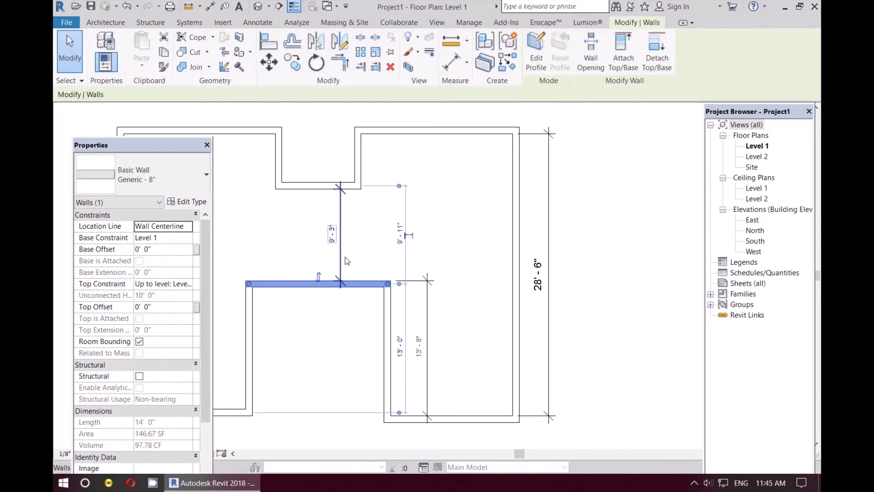
click(332, 234)
text(0 )
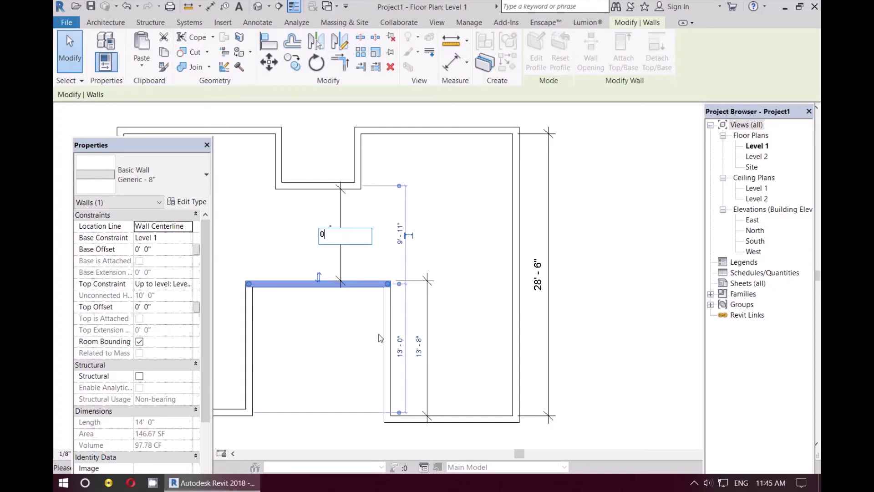
text(117)
key(Return)
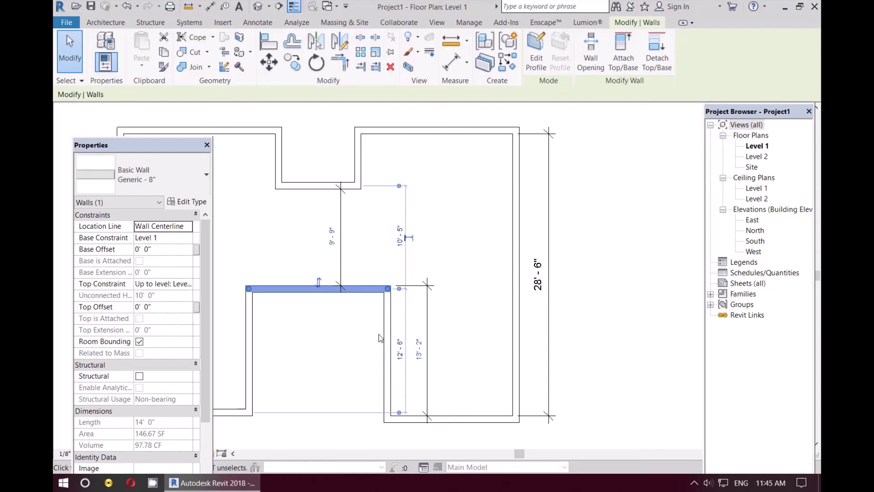
click(474, 442)
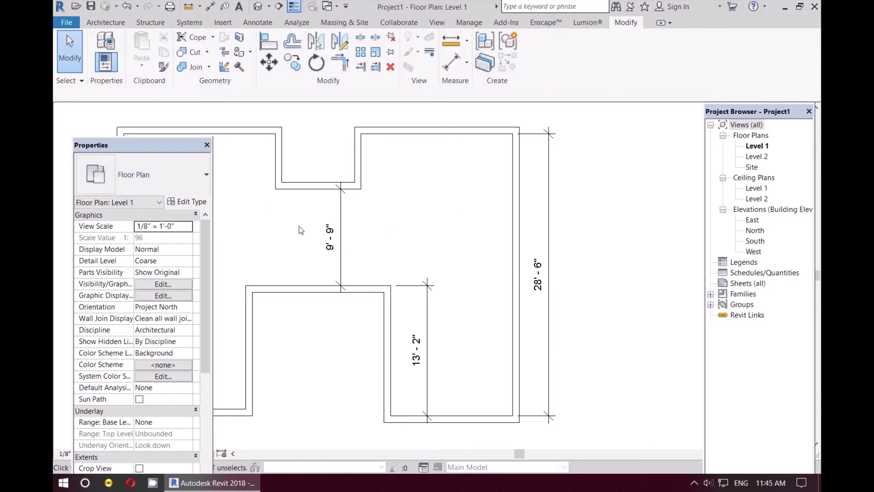
middle_drag(357, 238, 485, 239)
scroll(500, 237, up, 1)
scroll(501, 254, down, 1)
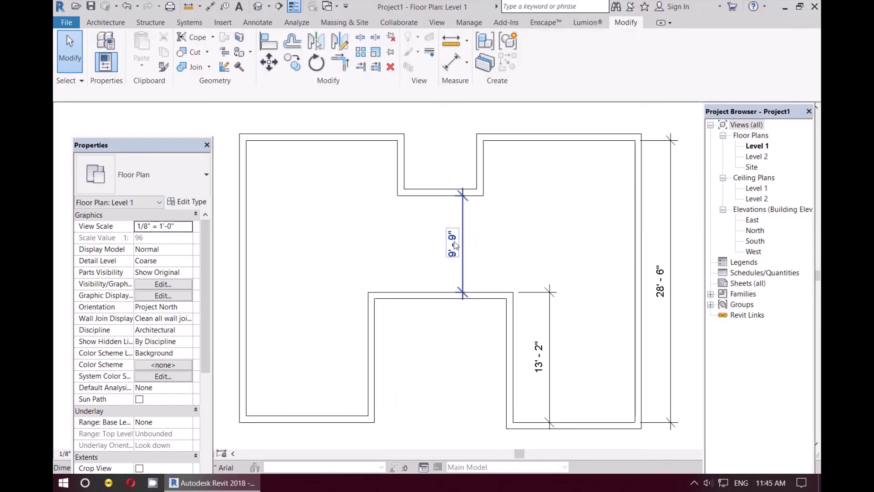
scroll(454, 245, down, 1)
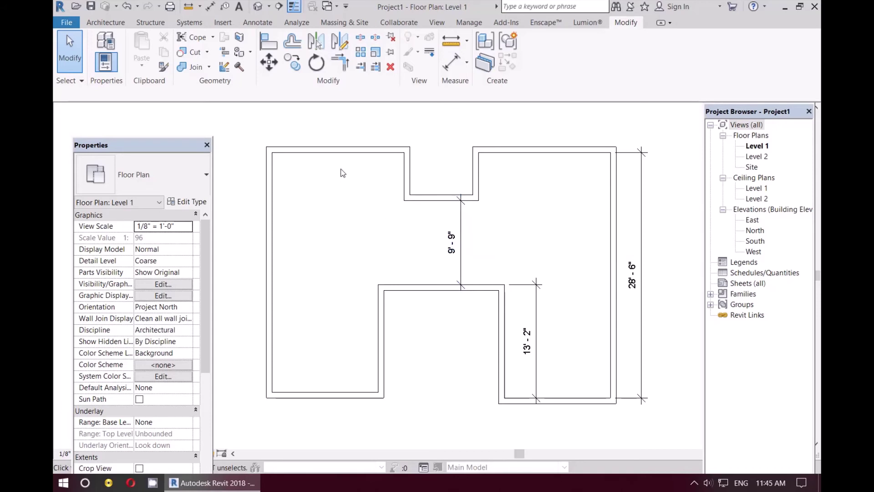
Dimension the building's overall height on the left side, reading 27'-10"
click(460, 66)
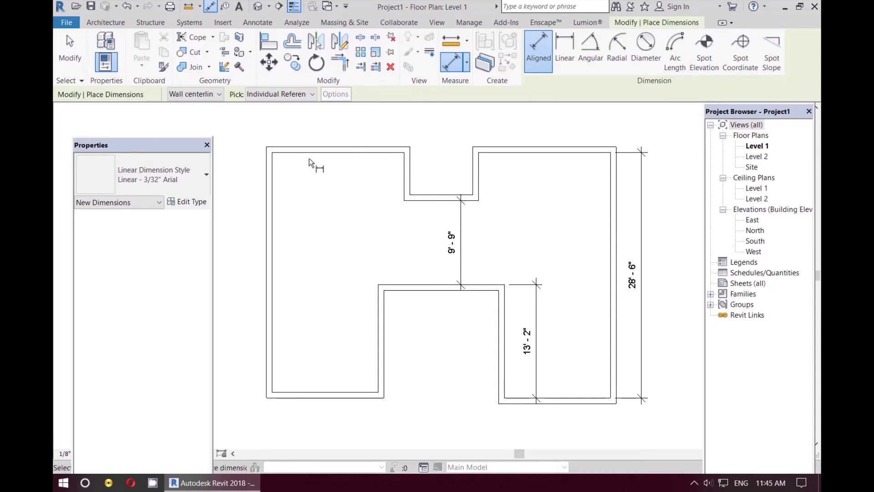
click(311, 154)
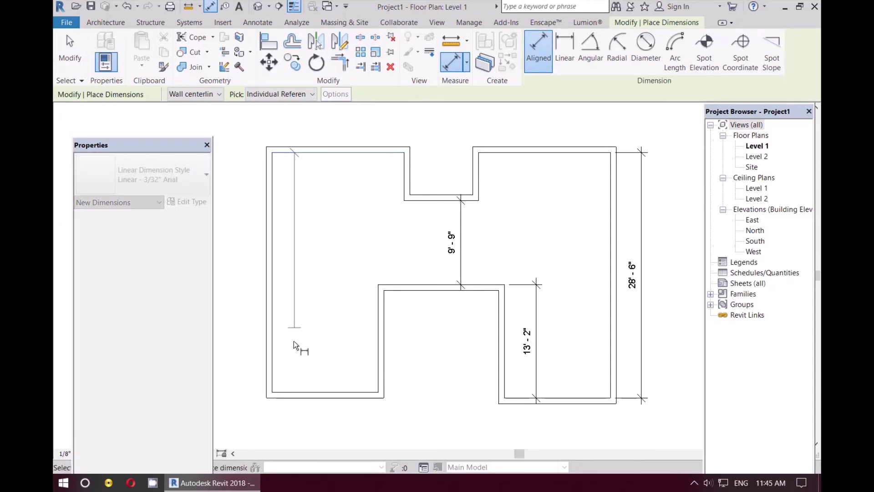
click(294, 392)
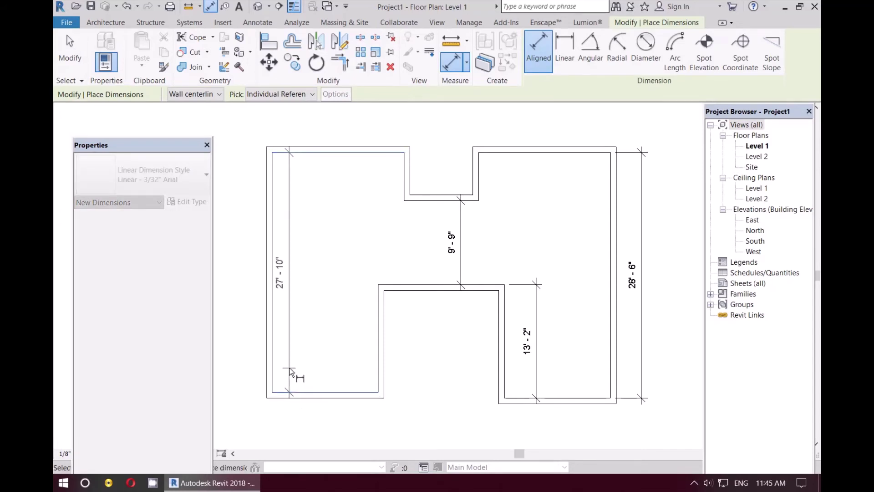
click(248, 349)
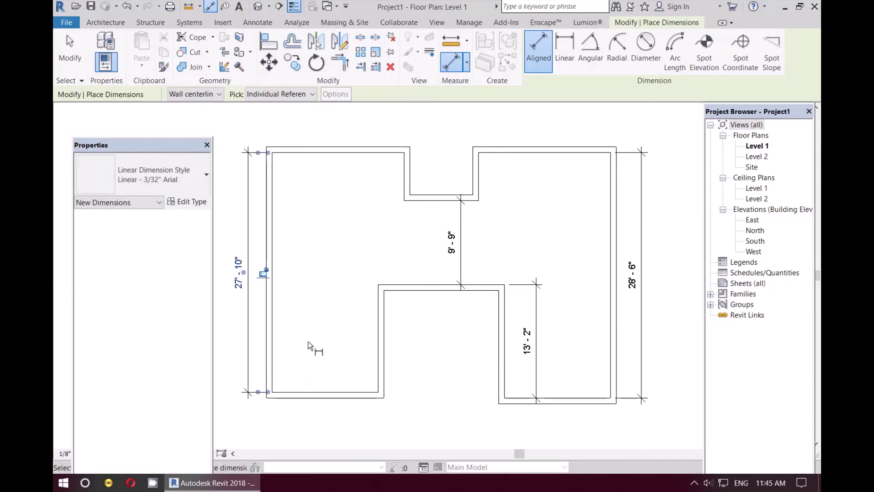
key(Escape)
key(Escape)
Move the bottom-left wall so the overall height becomes 28'-6"
click(319, 395)
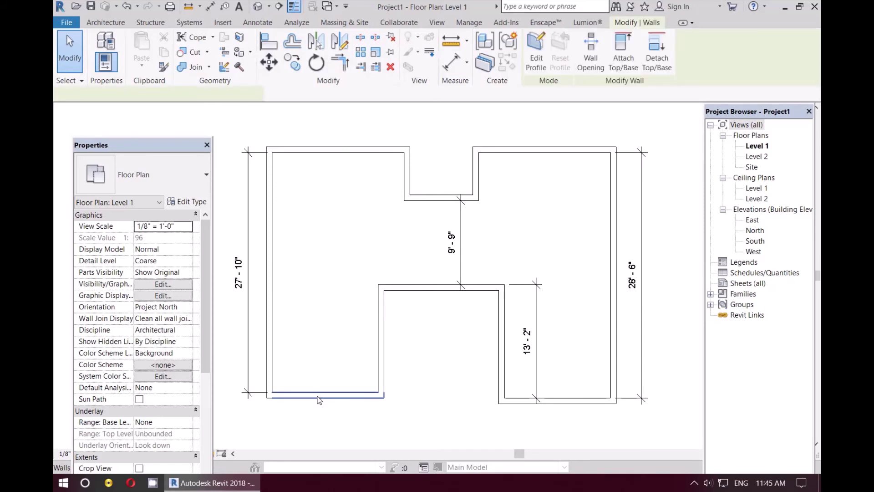
click(238, 273)
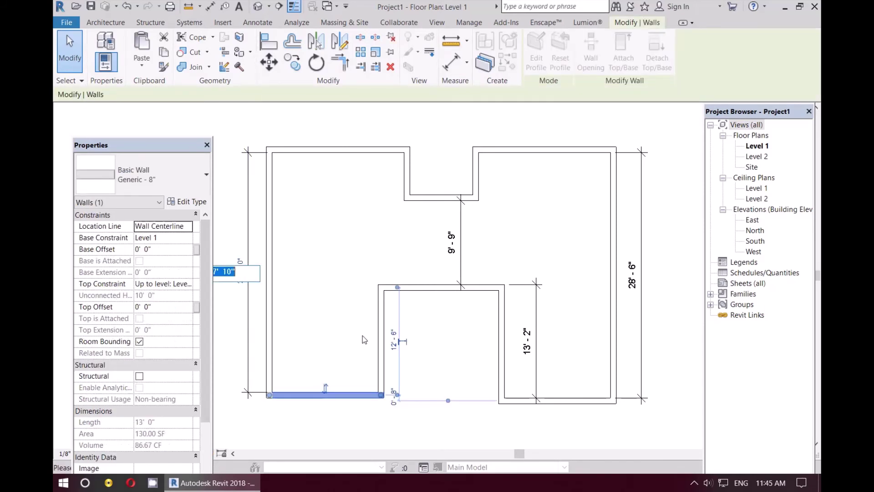
text(28)
key(Return)
click(425, 336)
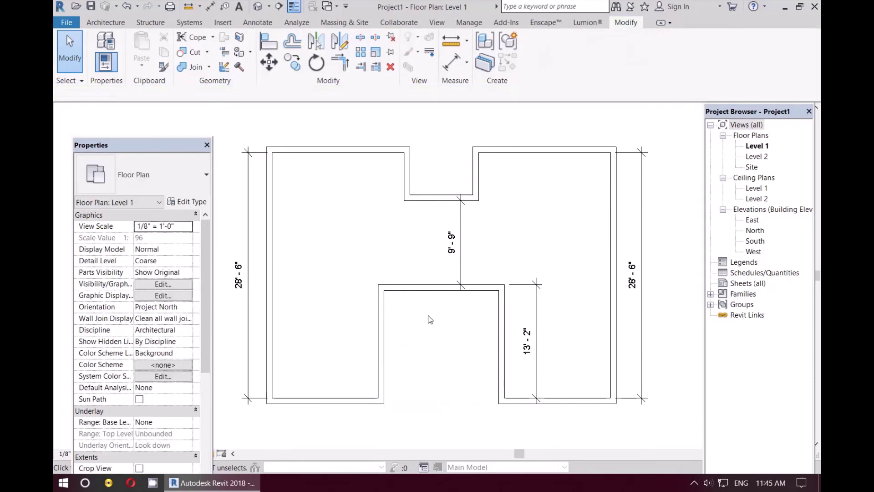
scroll(403, 215, down, 1)
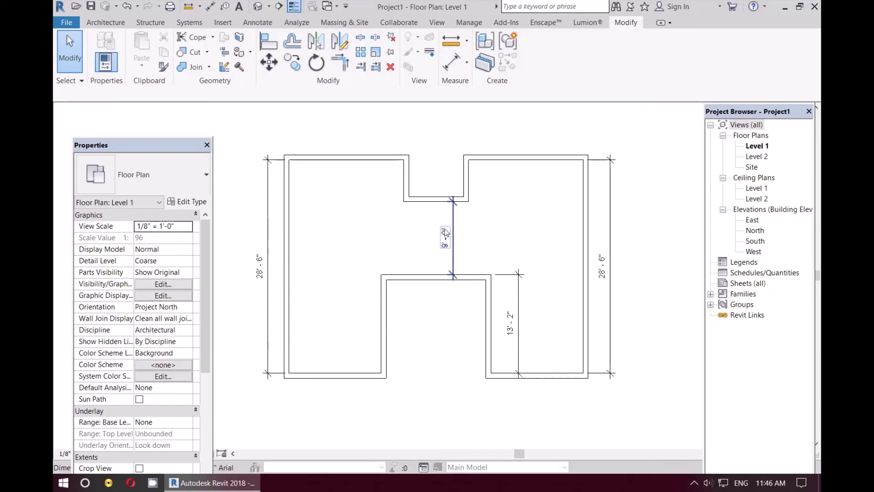
click(451, 62)
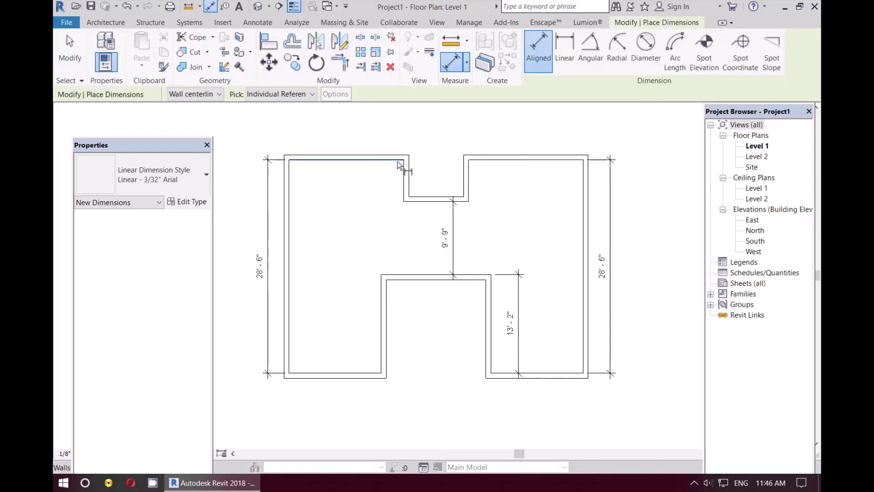
Dimension the top notch's left-side depth at 5'-7"
click(400, 160)
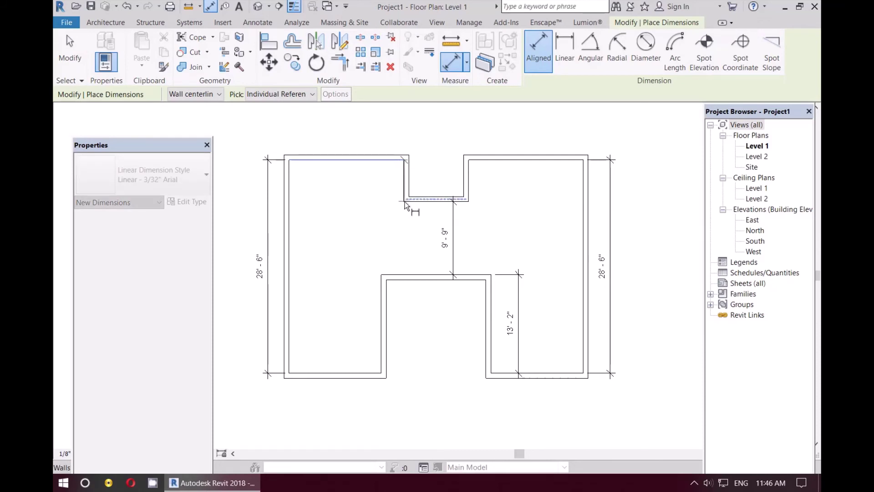
scroll(409, 201, up, 1)
scroll(408, 201, up, 2)
click(409, 201)
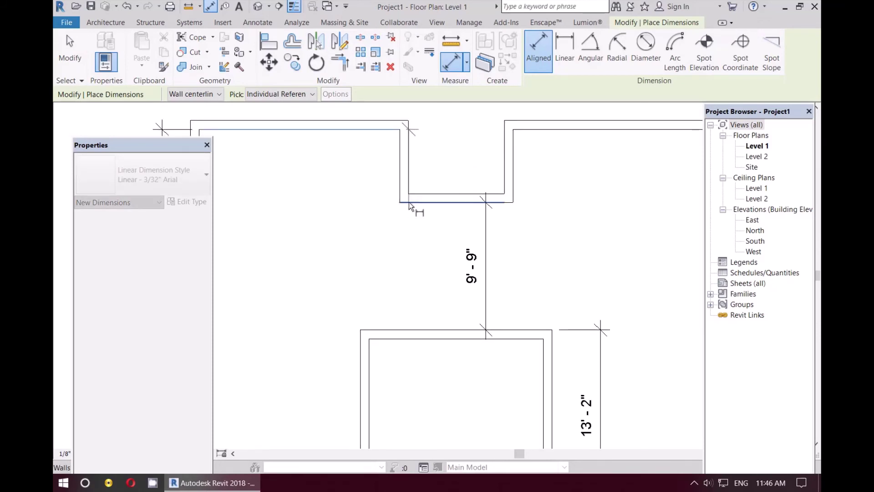
click(375, 203)
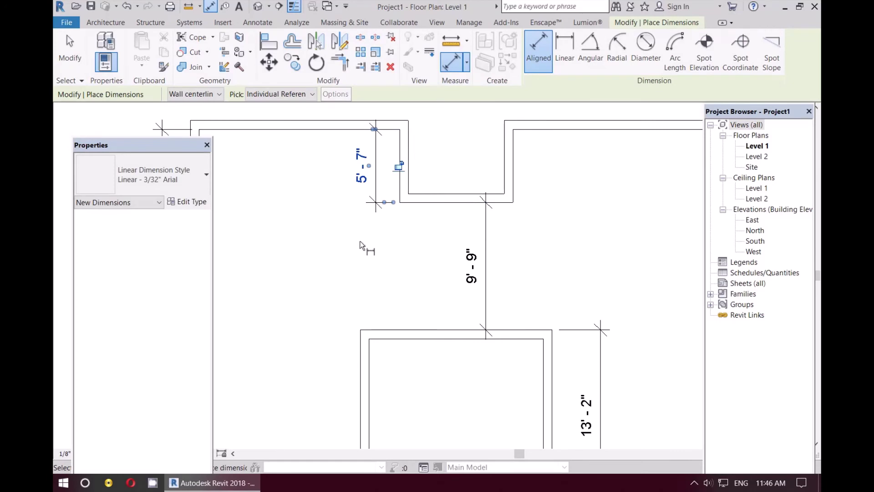
key(Escape)
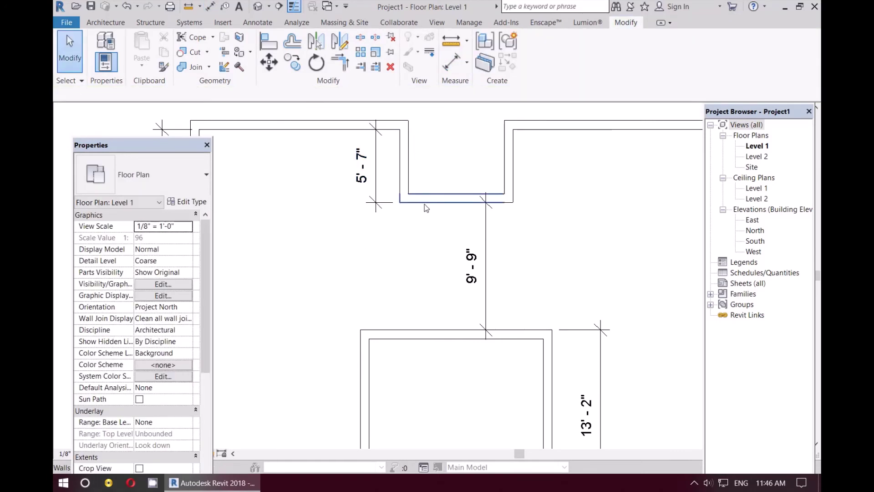
Check the top notch's bottom wall temporary dimension without changing it
click(426, 200)
click(379, 160)
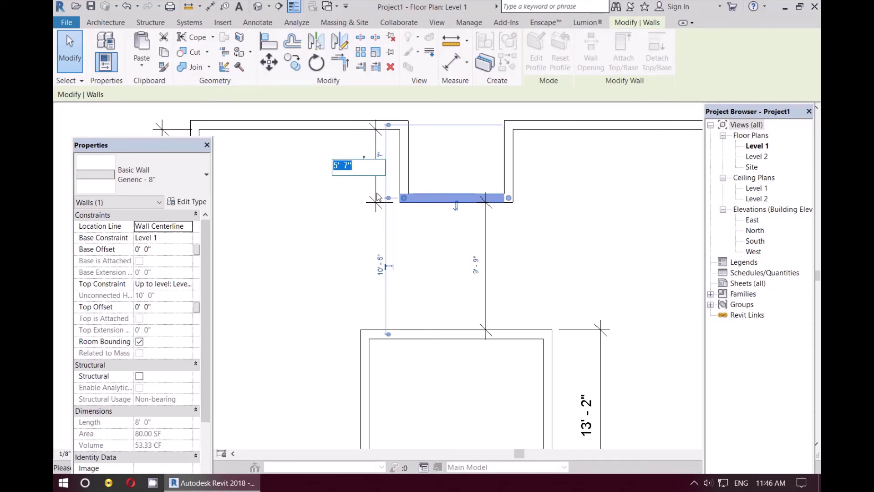
key(Return)
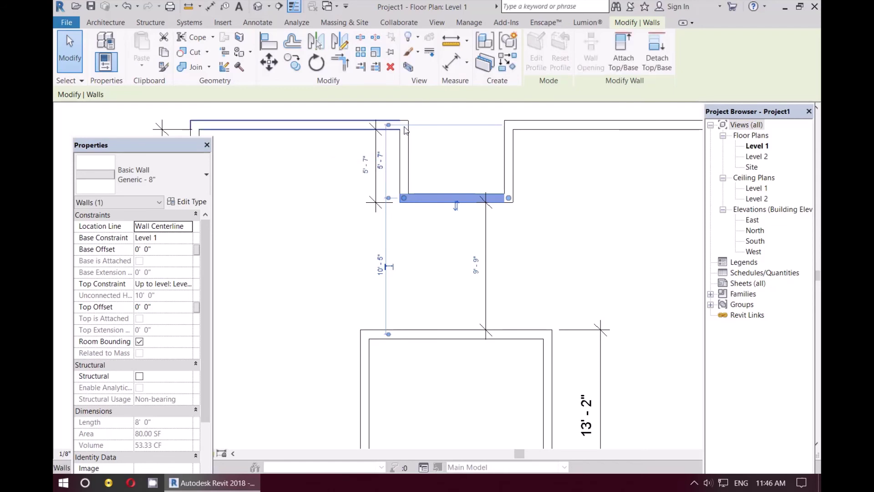
click(394, 136)
Enter a 0'-6" distance on the top-left wall segment's temporary dimension
click(391, 128)
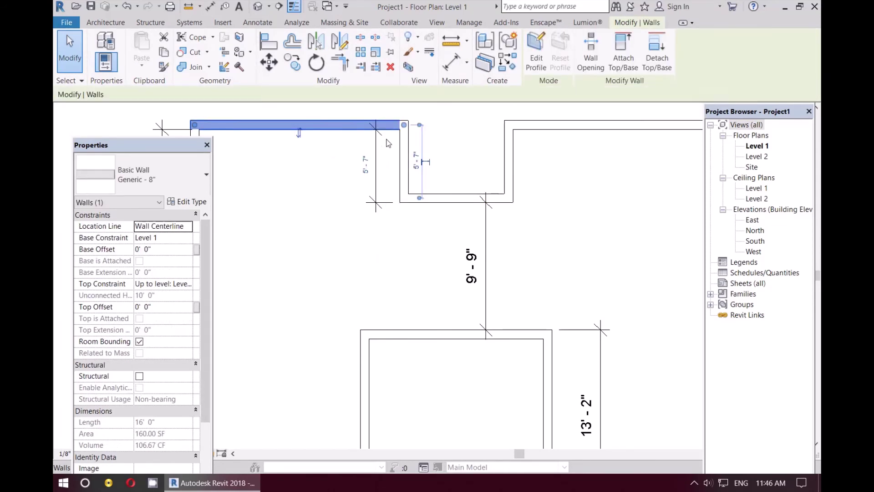
click(365, 166)
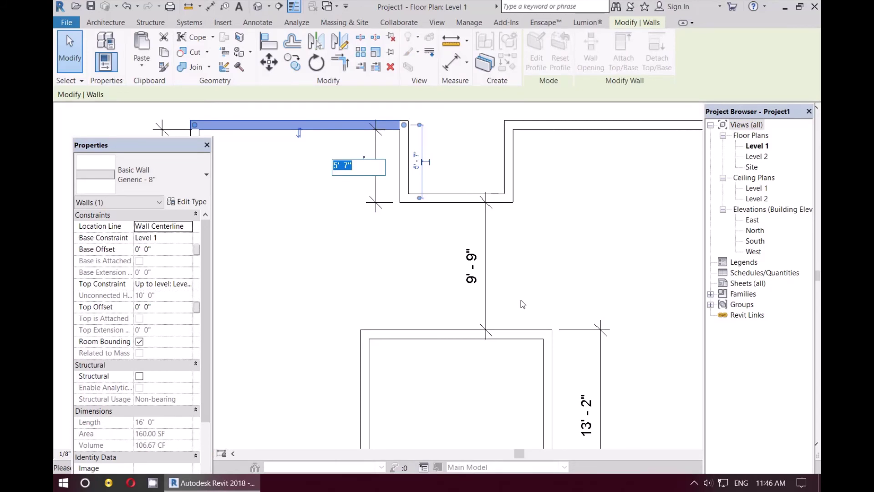
text(0 )
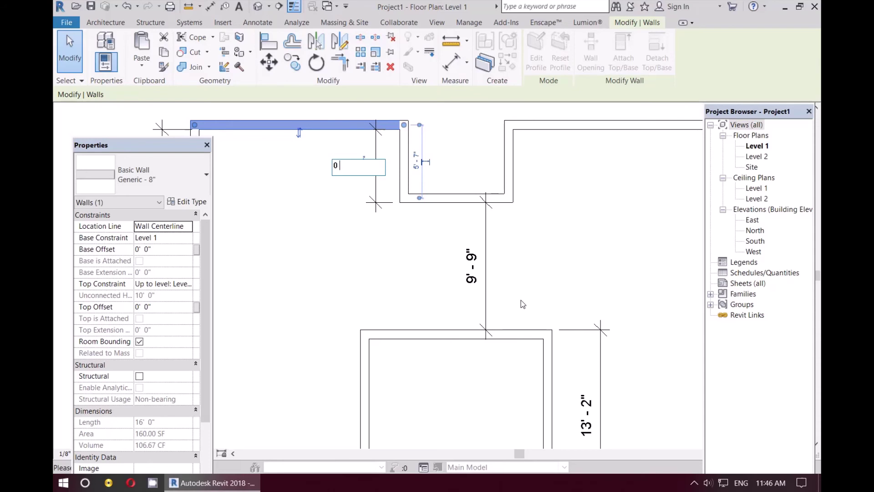
text(67)
key(Return)
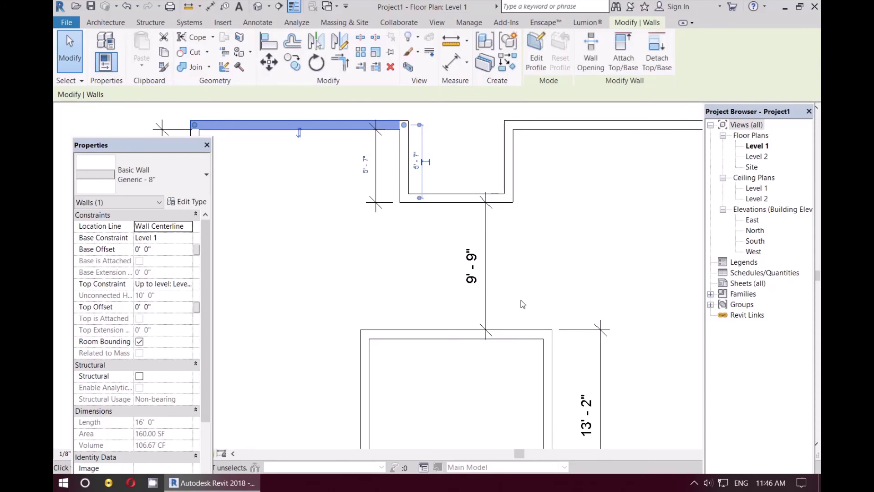
key(Escape)
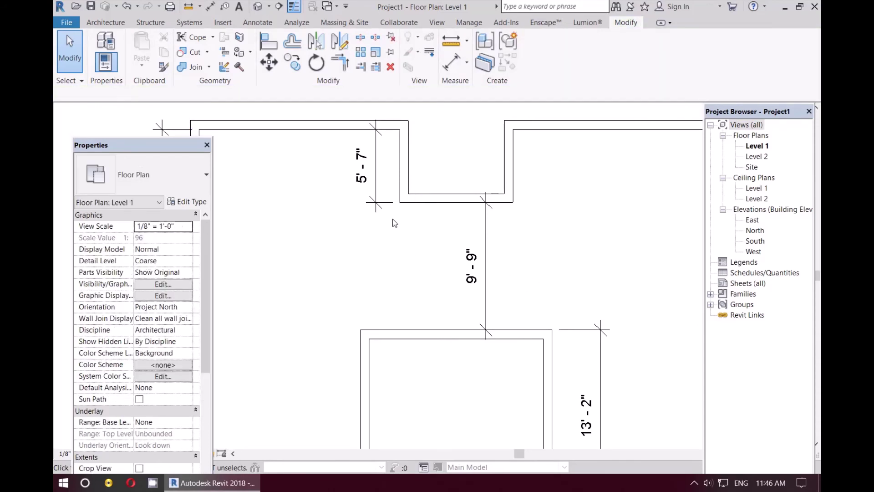
scroll(392, 219, down, 4)
scroll(441, 211, up, 2)
scroll(440, 210, up, 1)
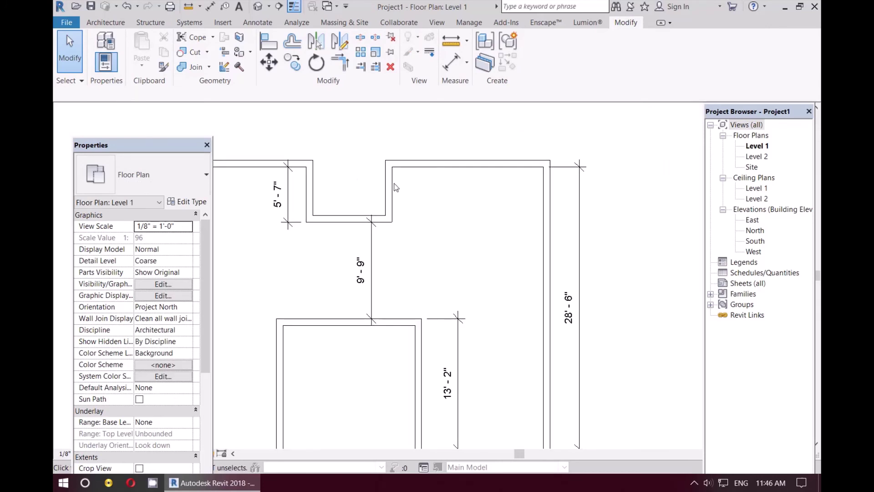
Dimension the top notch's right-side depth at 5'-7"
click(450, 61)
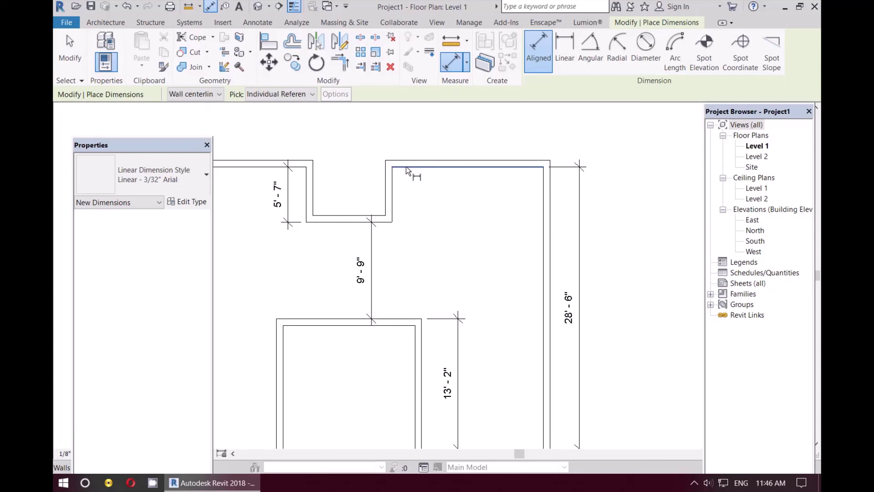
click(406, 167)
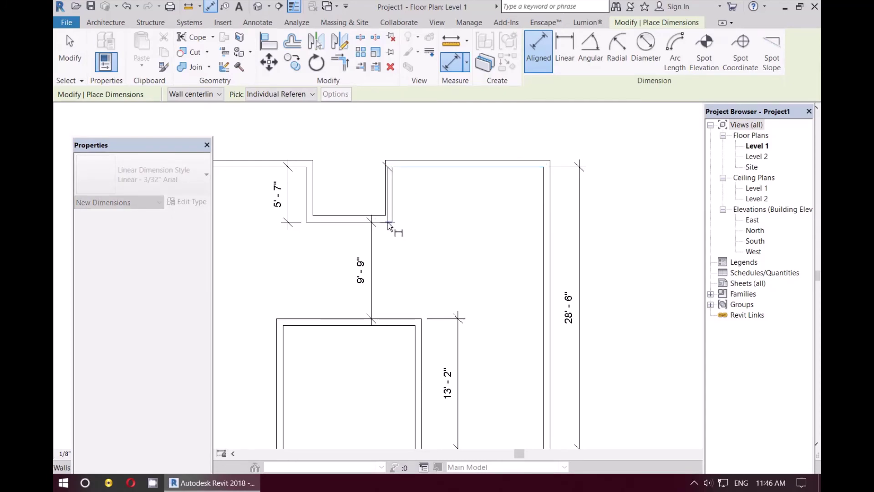
click(387, 222)
click(413, 210)
scroll(411, 237, up, 1)
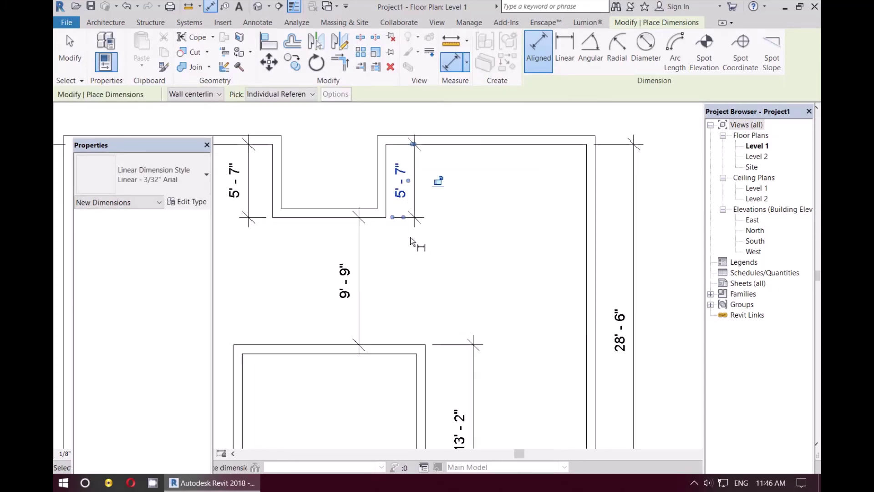
middle_drag(409, 237, 446, 245)
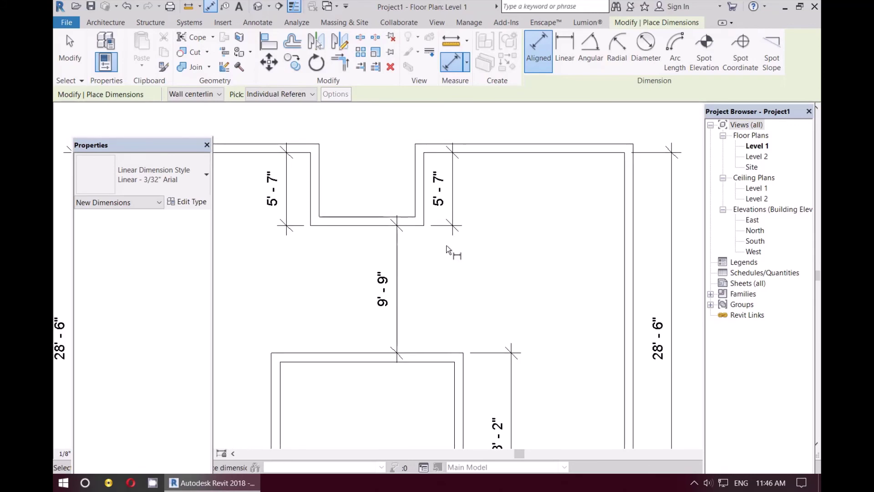
scroll(446, 244, down, 2)
scroll(386, 243, up, 1)
key(Escape)
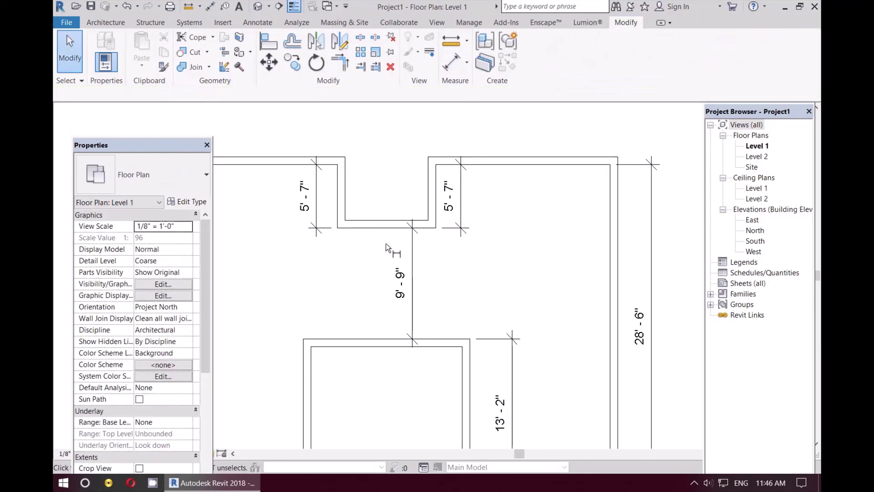
Dimension the top notch's width between its side walls at 8'-8"
click(449, 69)
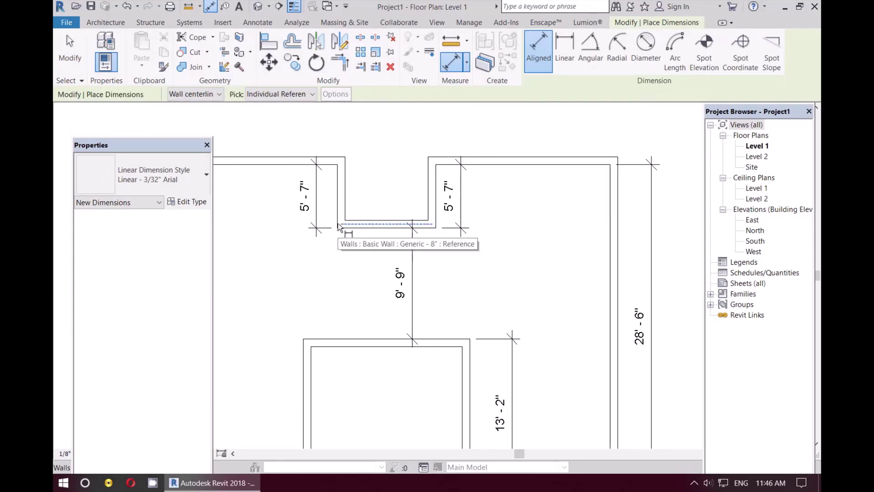
click(338, 223)
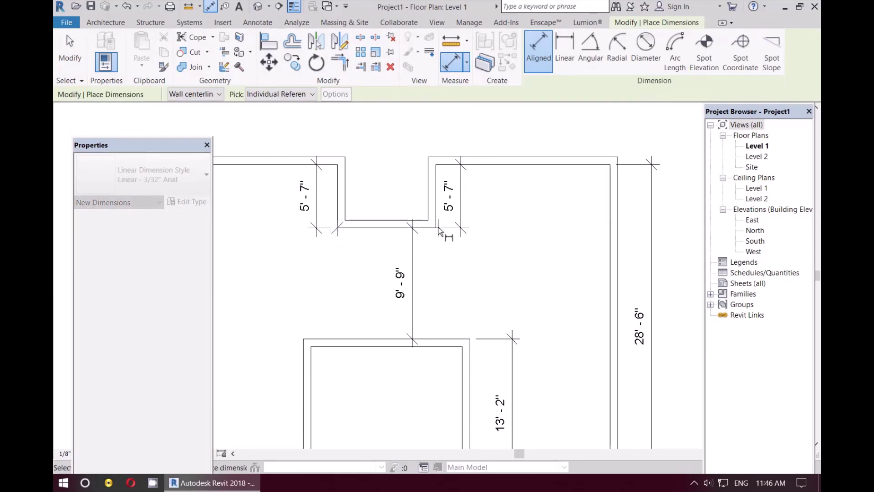
click(436, 225)
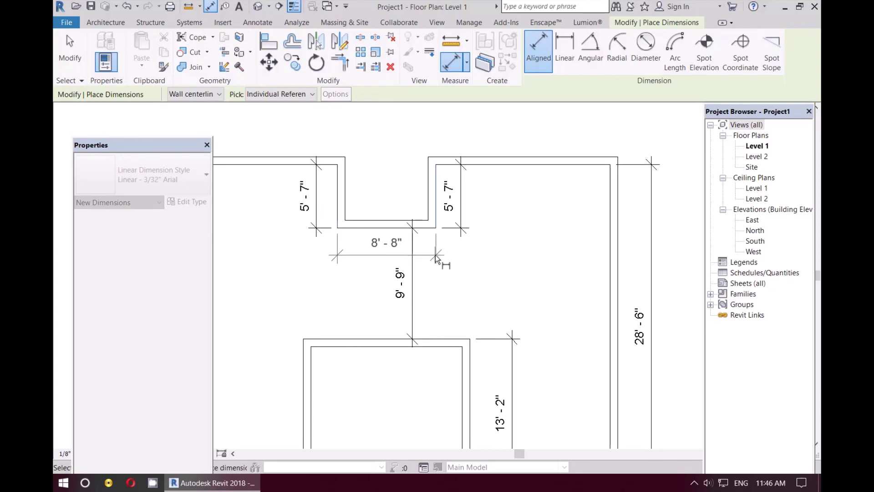
click(435, 255)
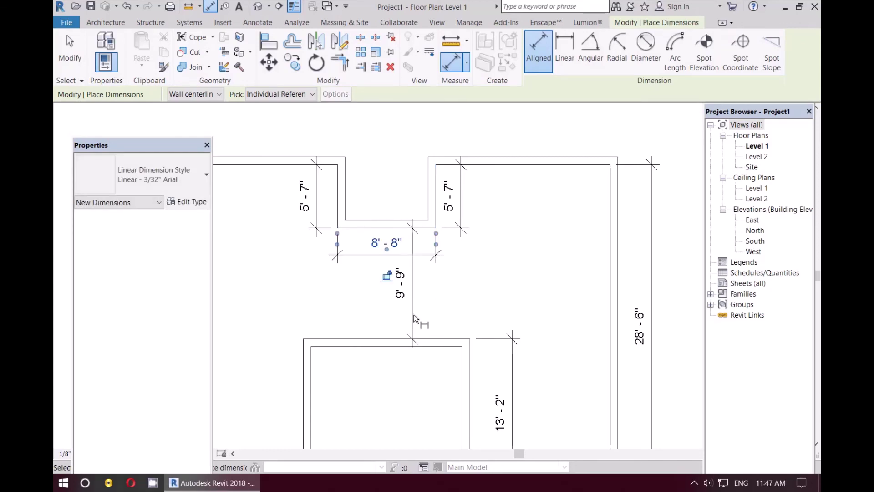
key(Escape)
key(Escape)
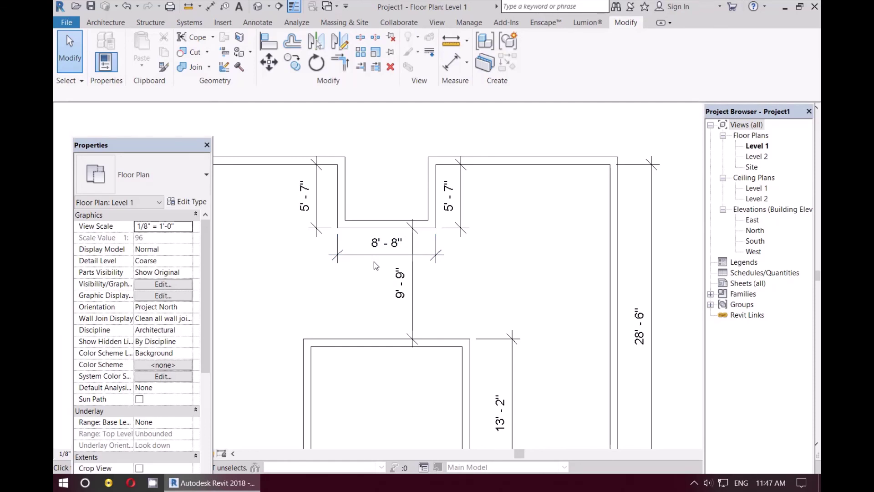
Narrow the top notch to 8'-0" (96 inches) by moving its right wall
click(431, 208)
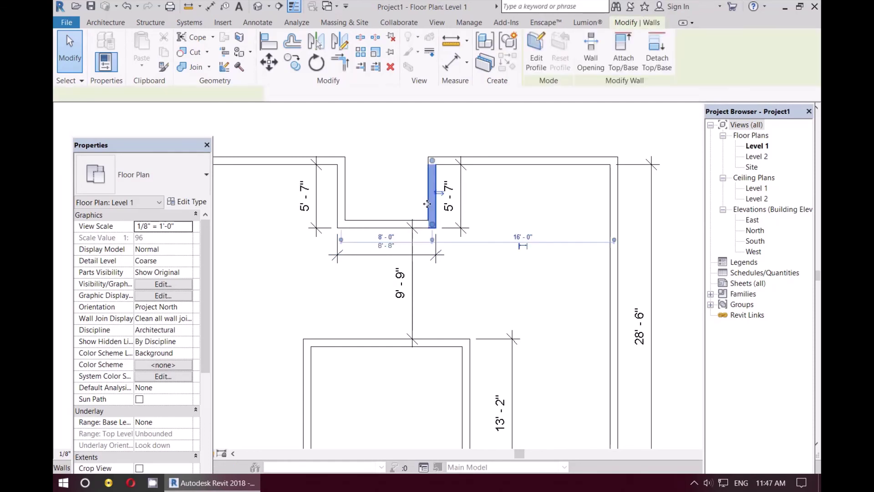
click(387, 246)
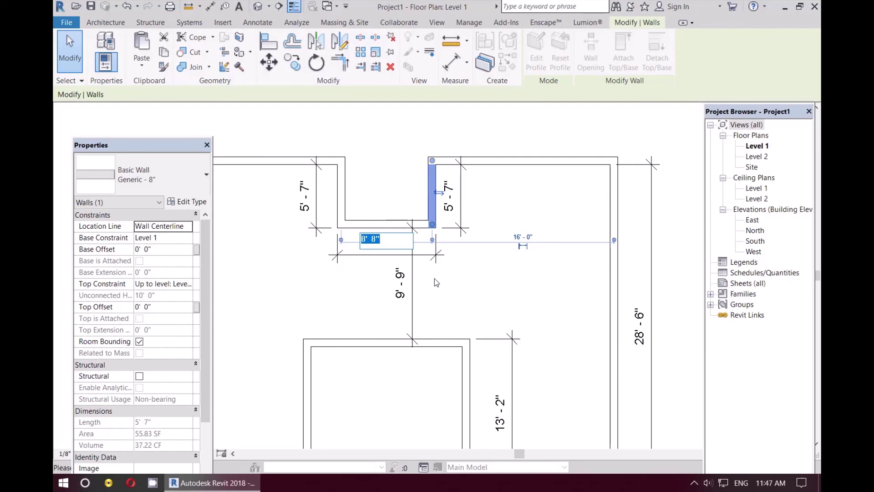
text(0 96)
key(Return)
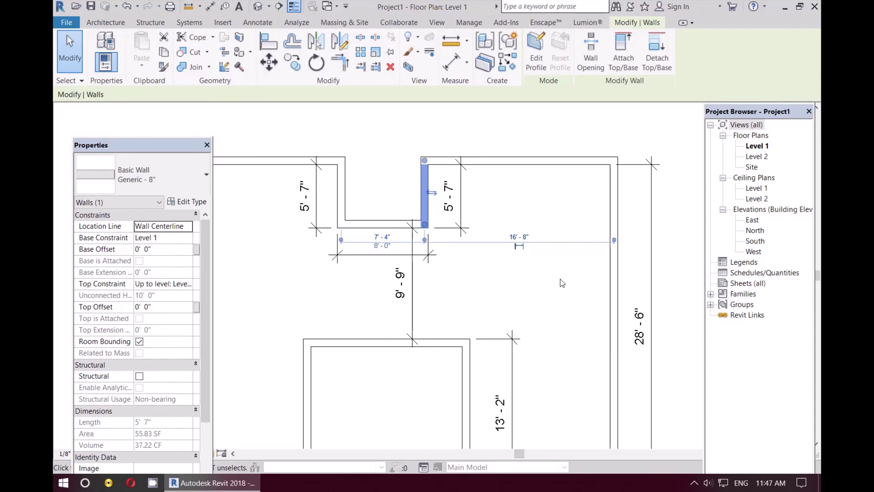
click(566, 294)
scroll(513, 297, down, 2)
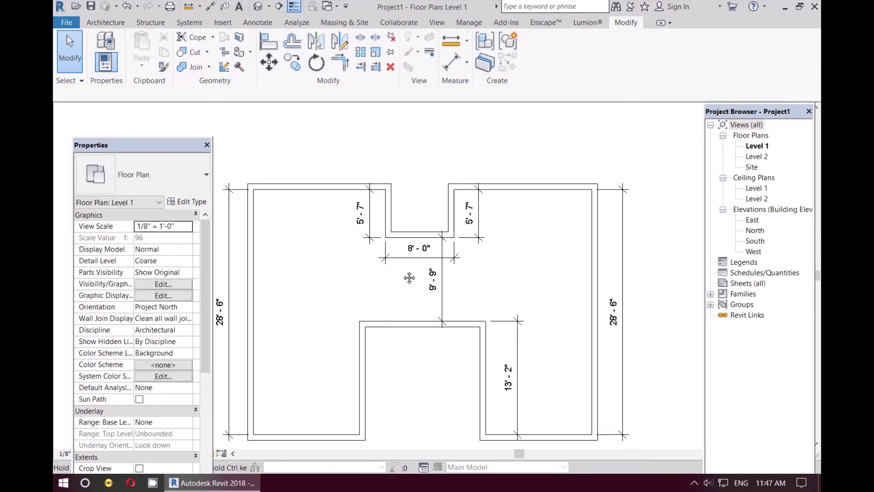